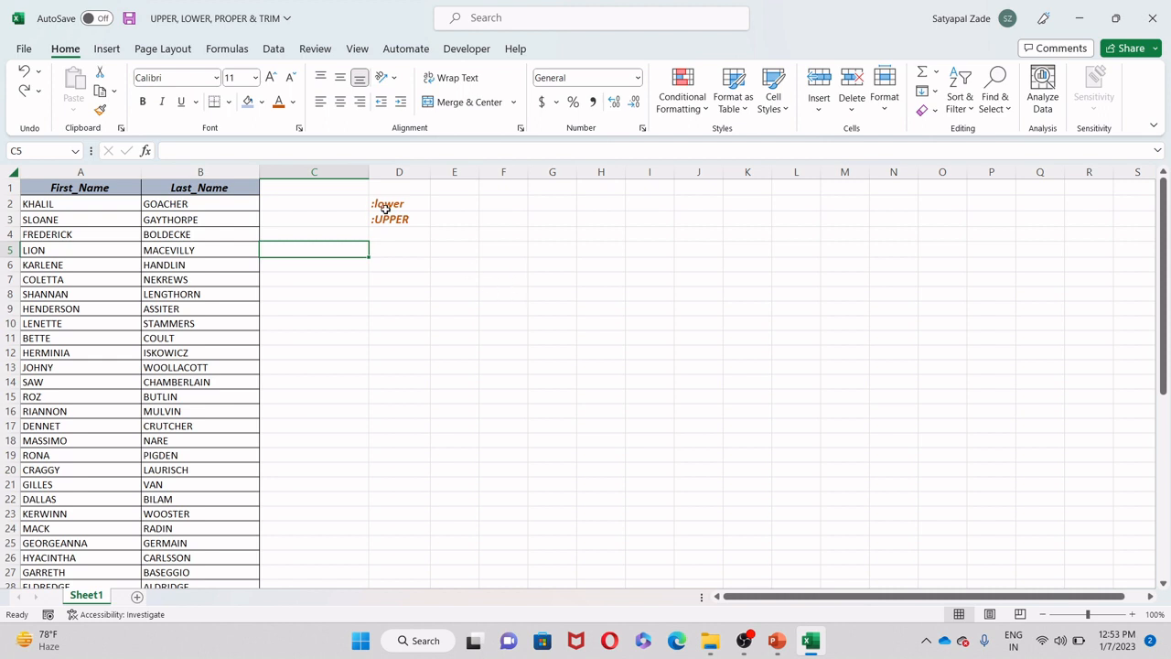
Step: Check the first names in A2 to A4 for trailing spaces
left_click(73, 205)
double_click(73, 205)
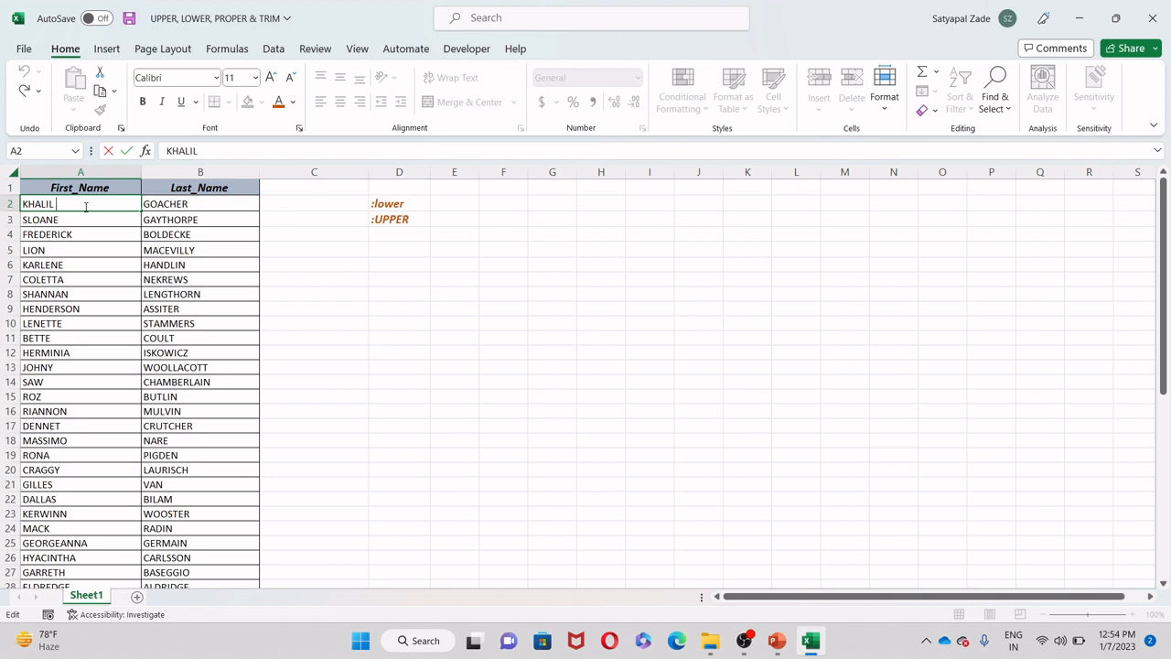
double_click(77, 220)
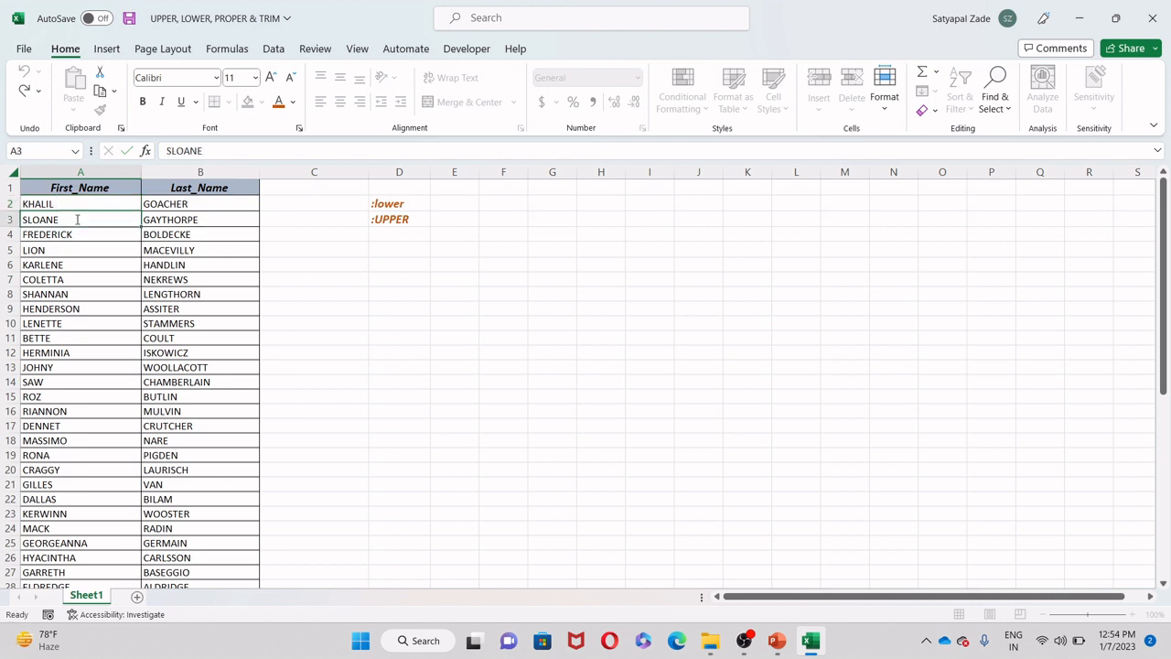
double_click(79, 235)
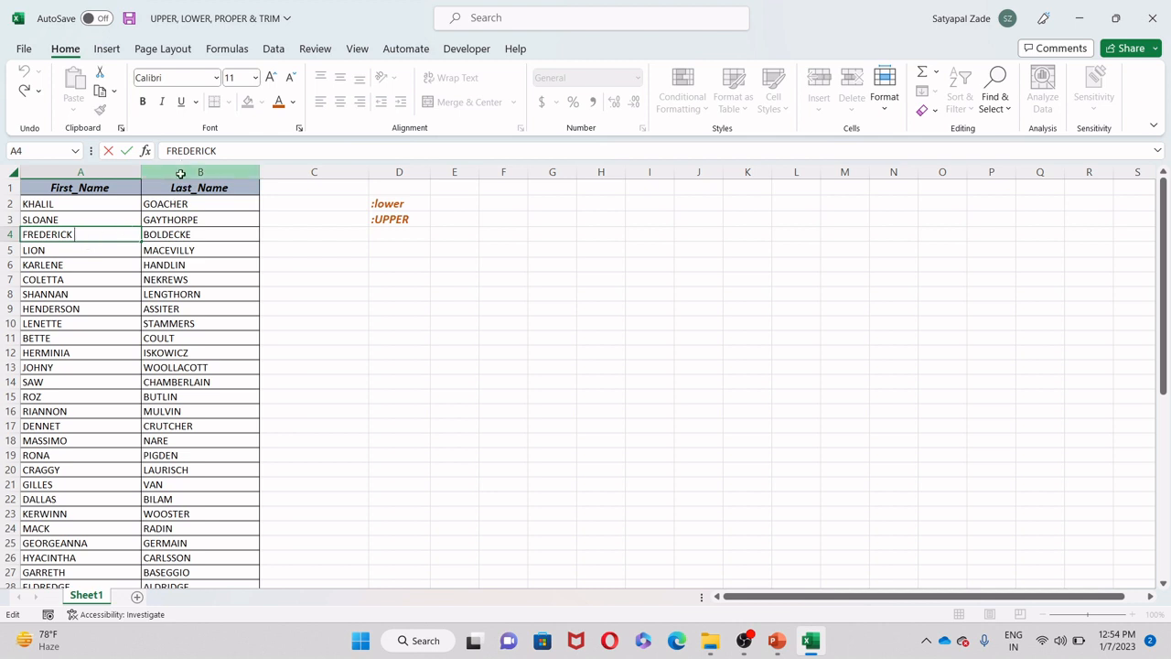
Step: Insert a blank column before Last_Name and give it the header "Proper First name"
left_click(185, 172)
right_click(186, 174)
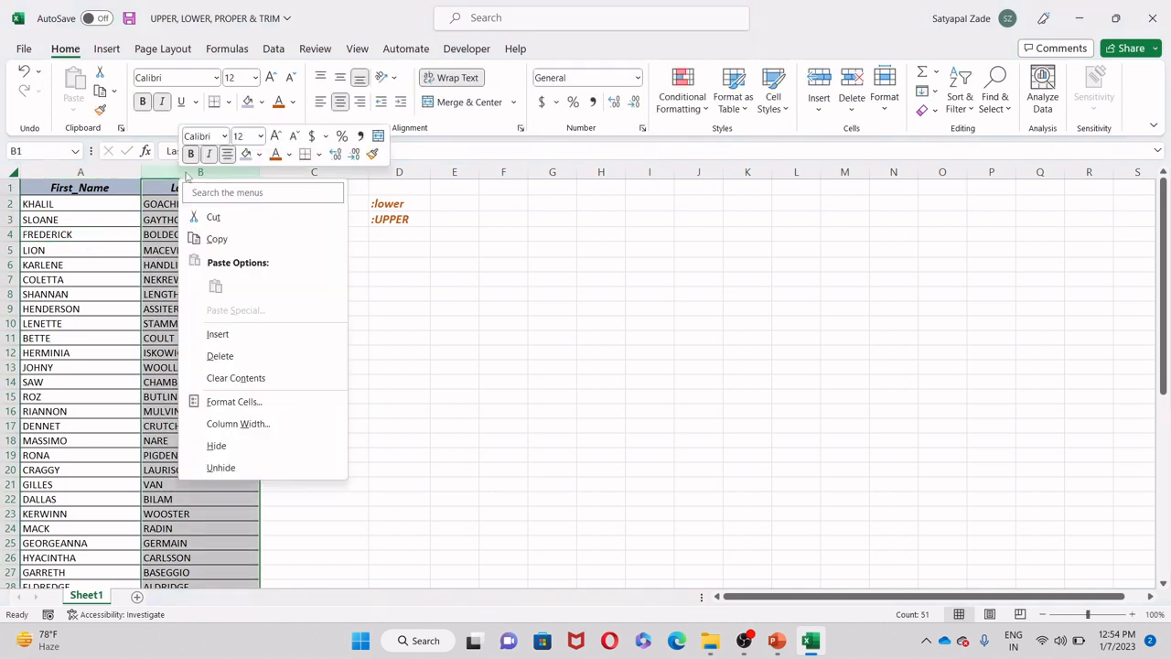
left_click(219, 334)
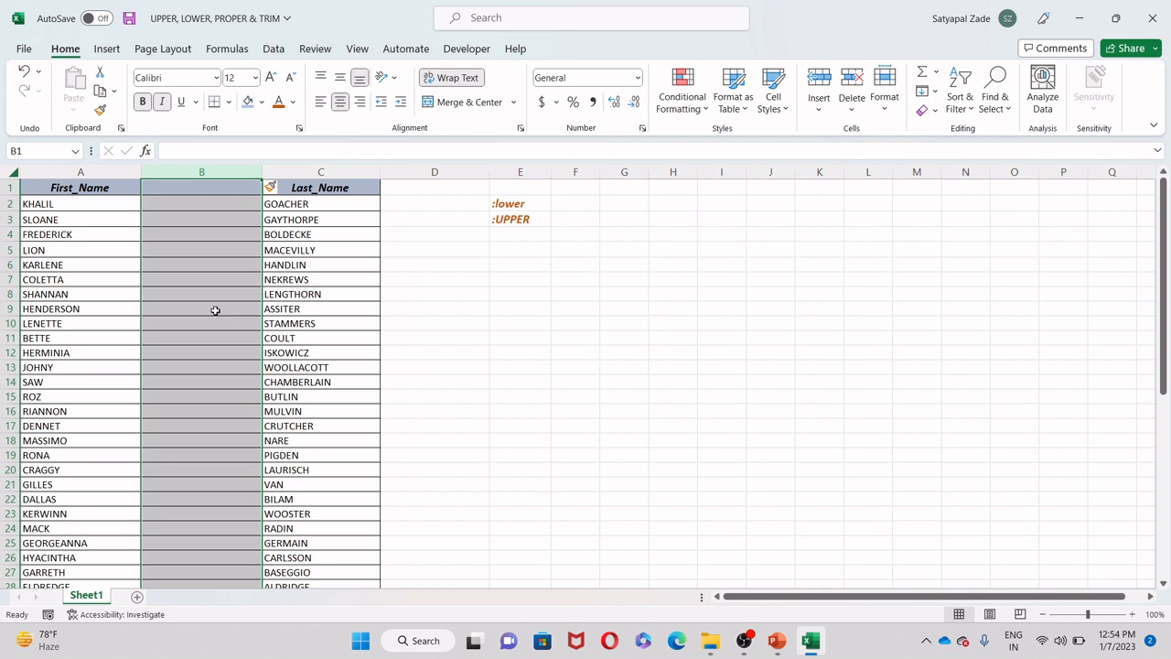
left_click(162, 187)
type("Pr")
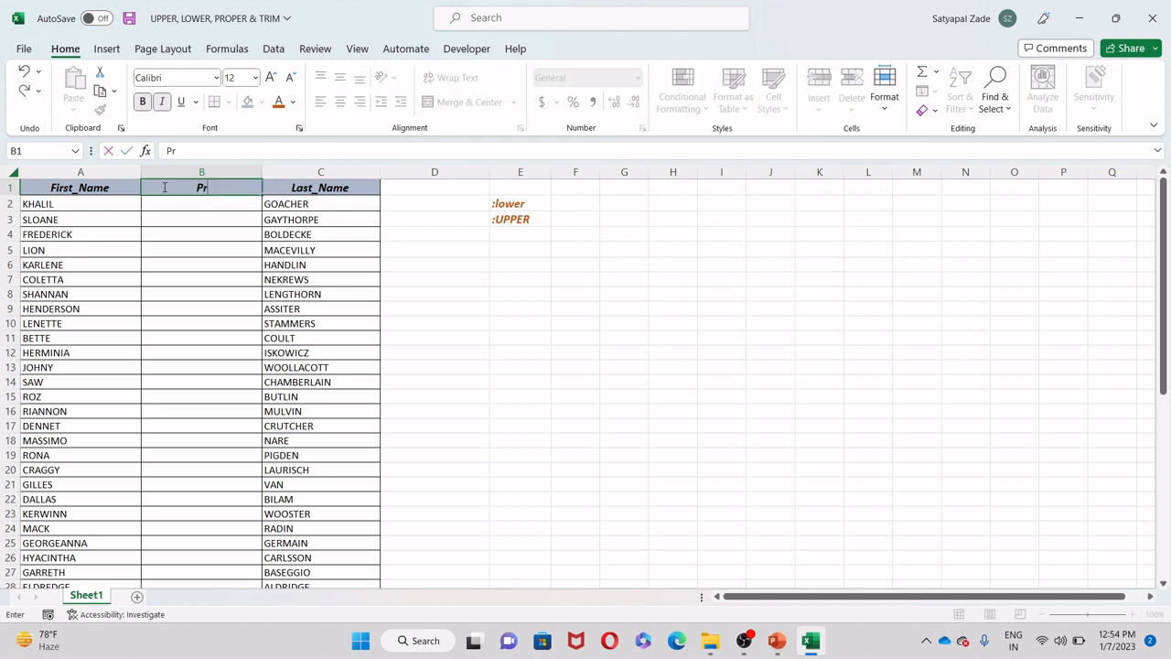
type("oper First name")
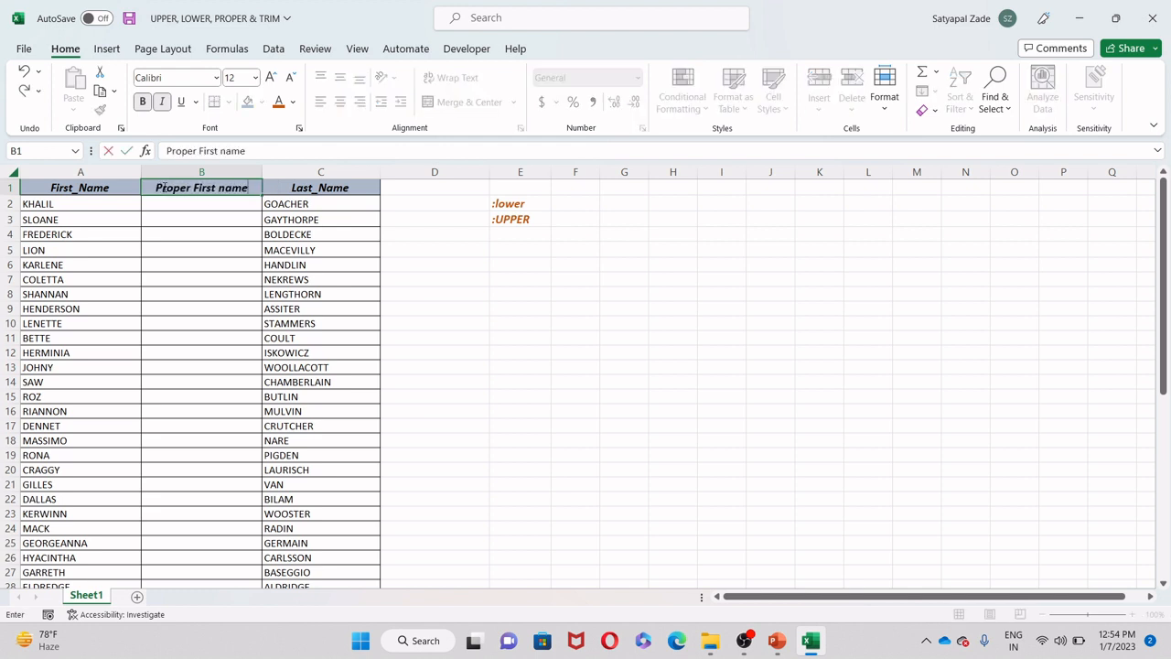
key("Return")
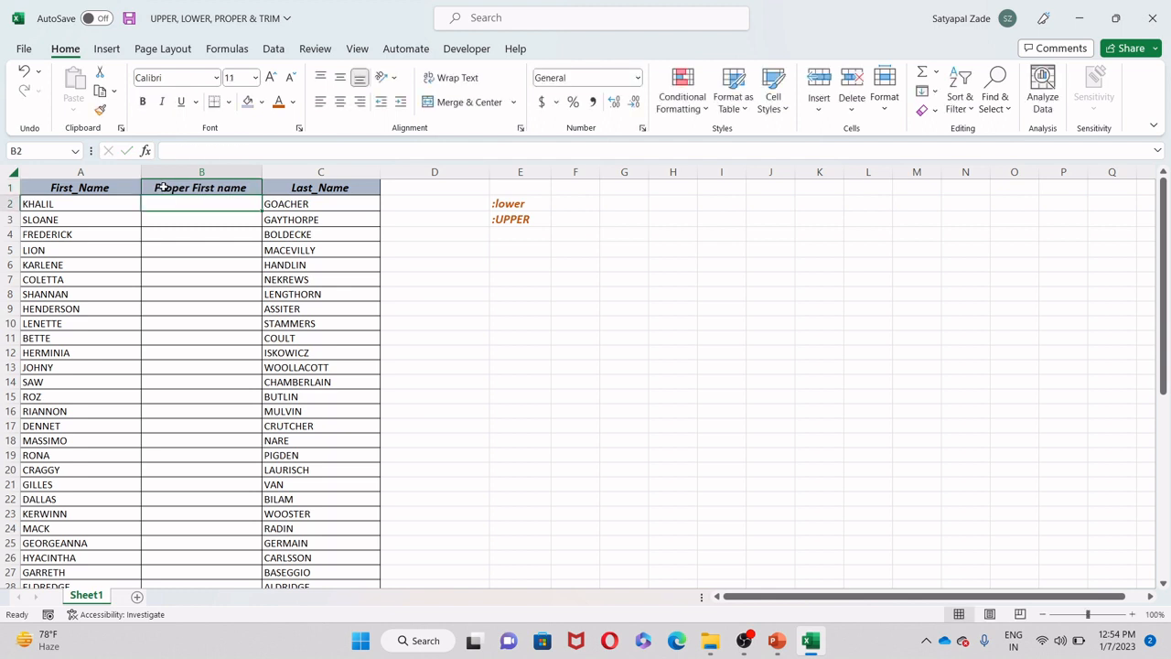
Step: Enter the formula =PROPER(A2) in cell B2 to convert the first name to proper case
type("=pro")
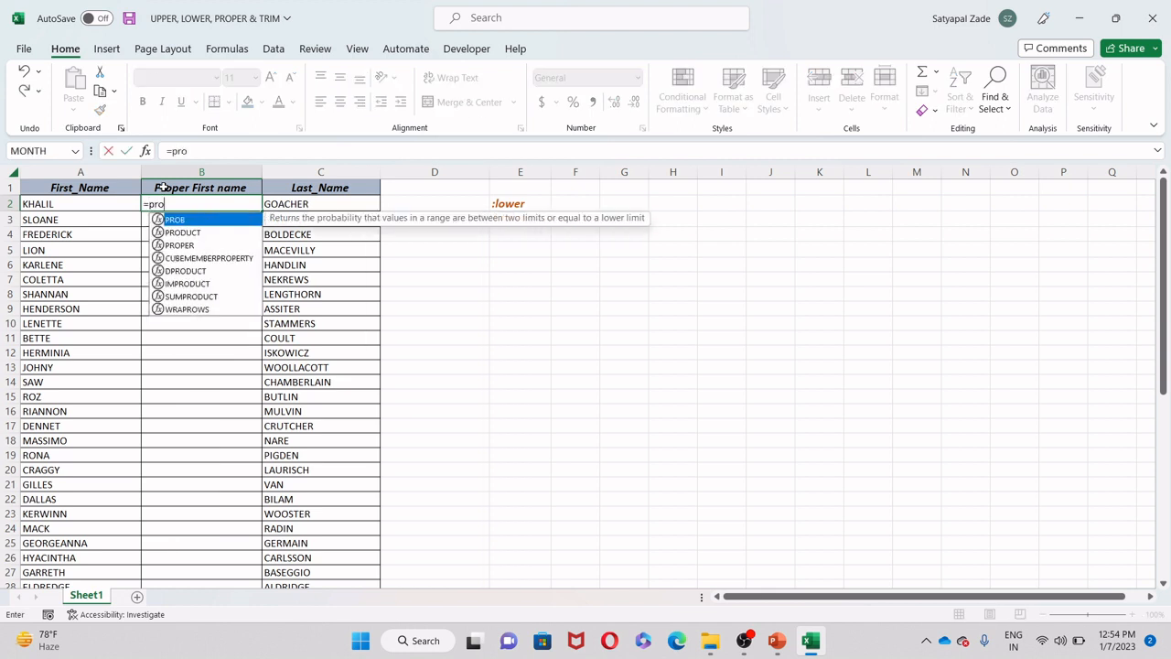
type("pe")
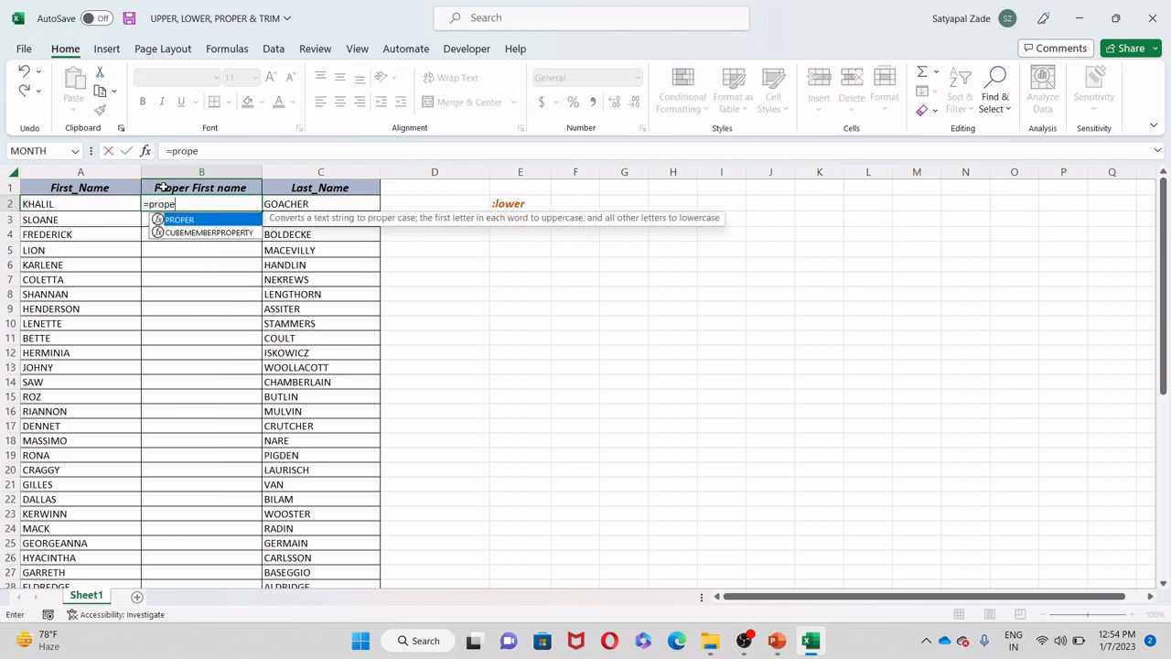
key("Tab")
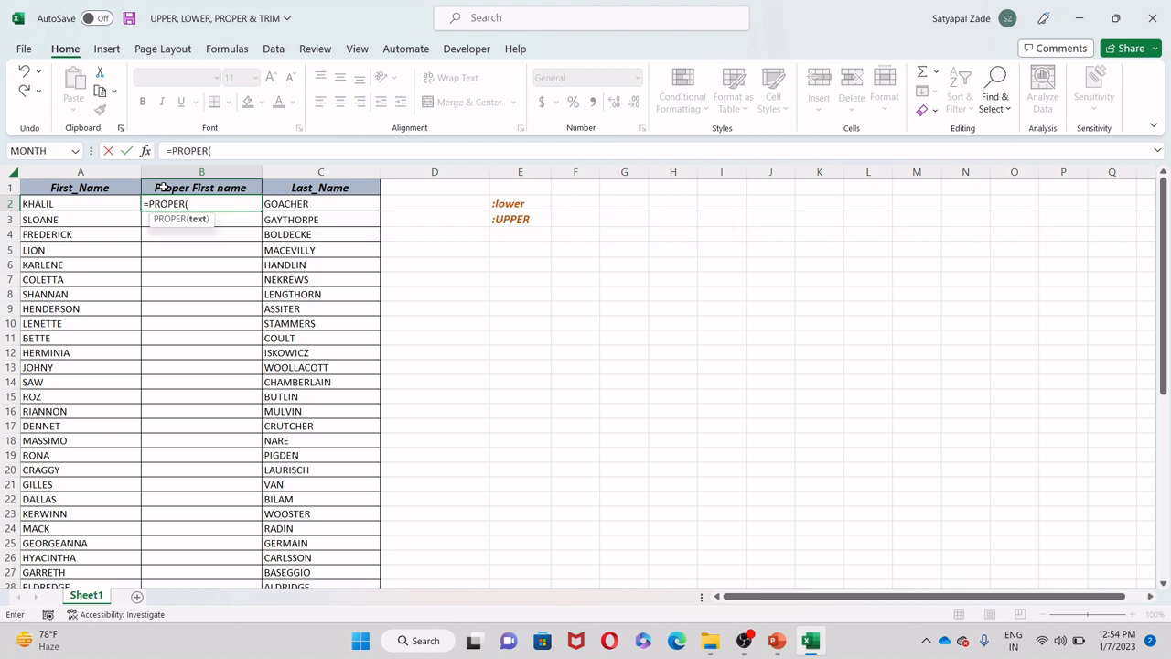
key("Left")
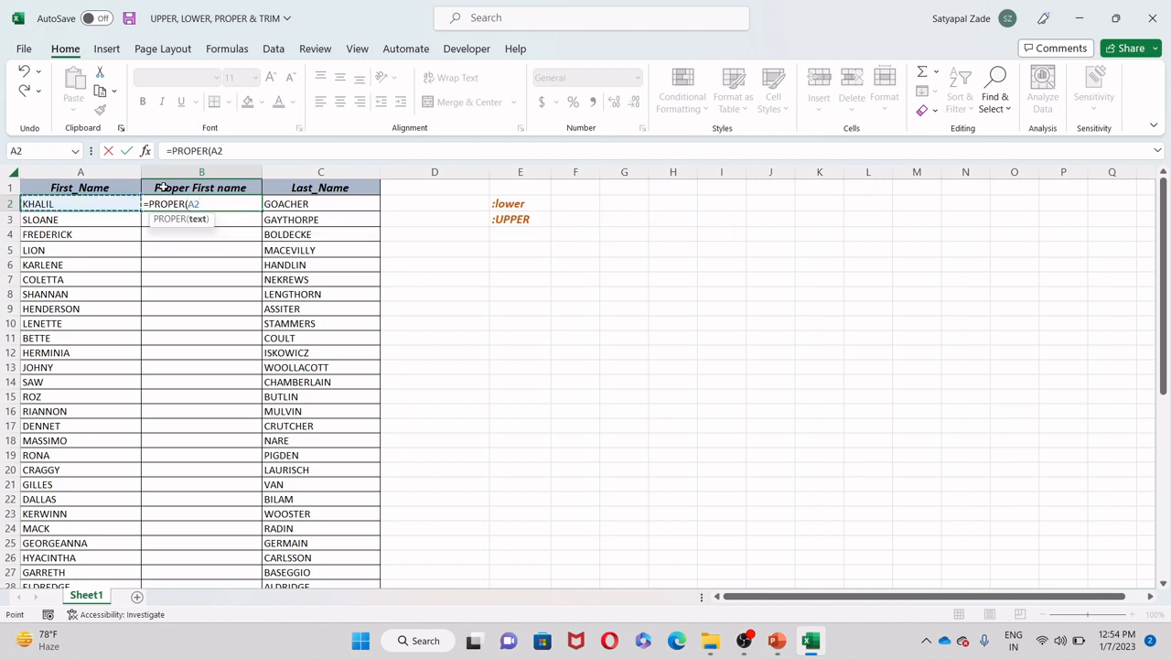
type(")")
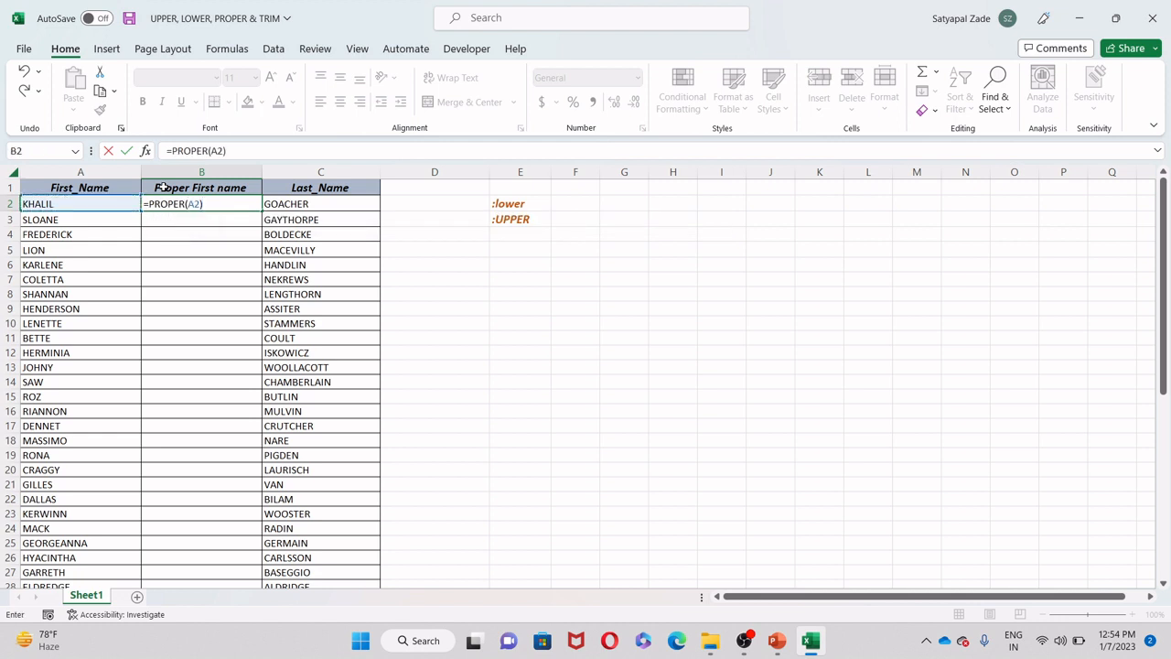
key("Return")
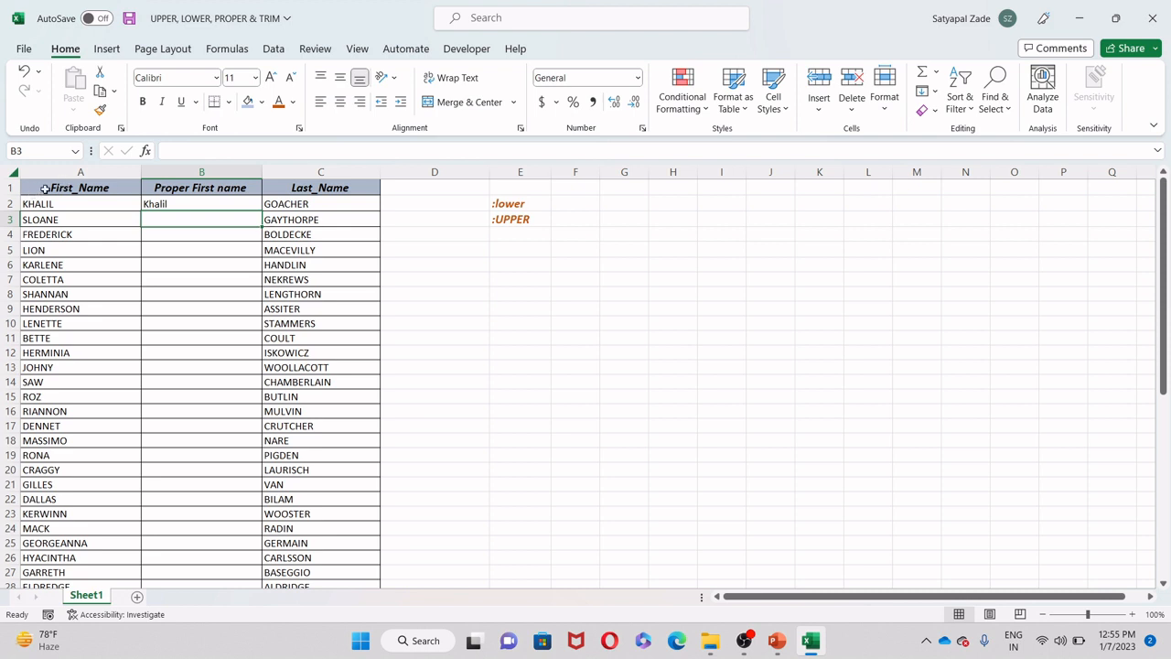
Step: Wrap the formula in B2 in TRIM so it reads =TRIM(PROPER(A2)), and fill it down the Proper First name column
left_click(158, 205)
left_click(173, 151)
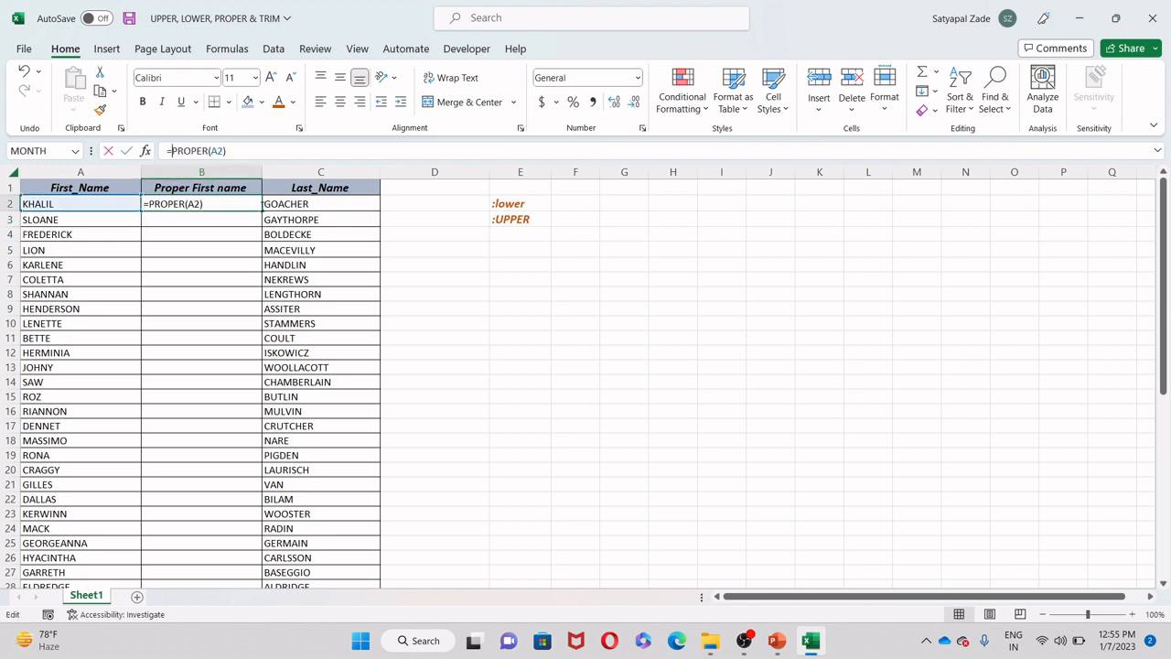
type("tr")
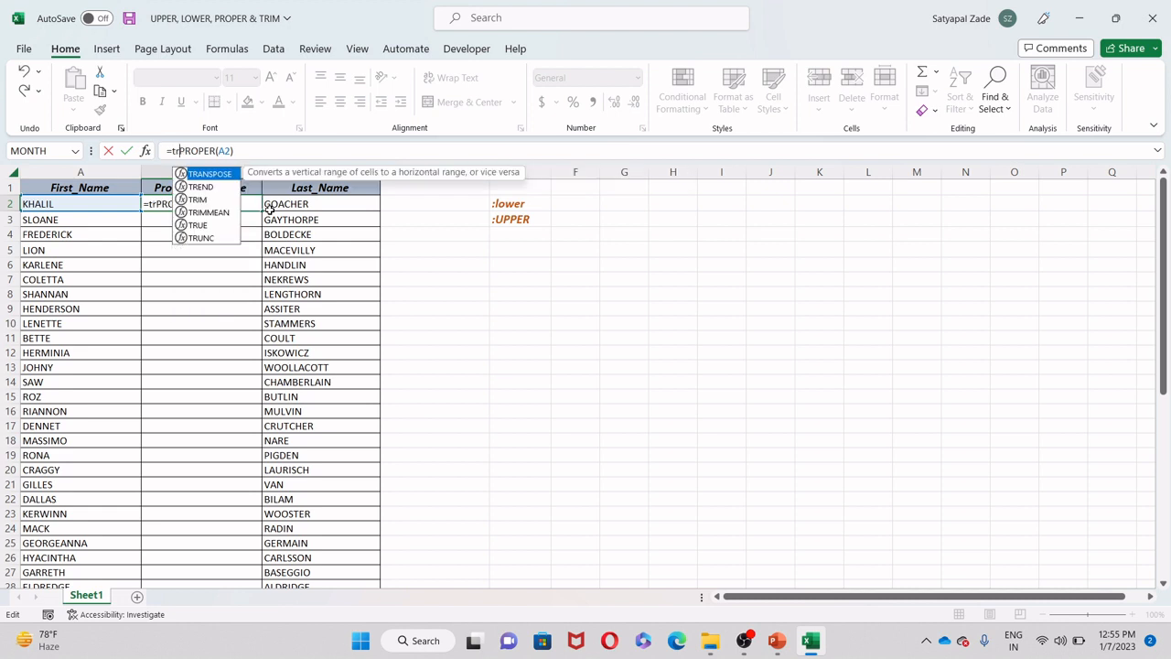
type("im")
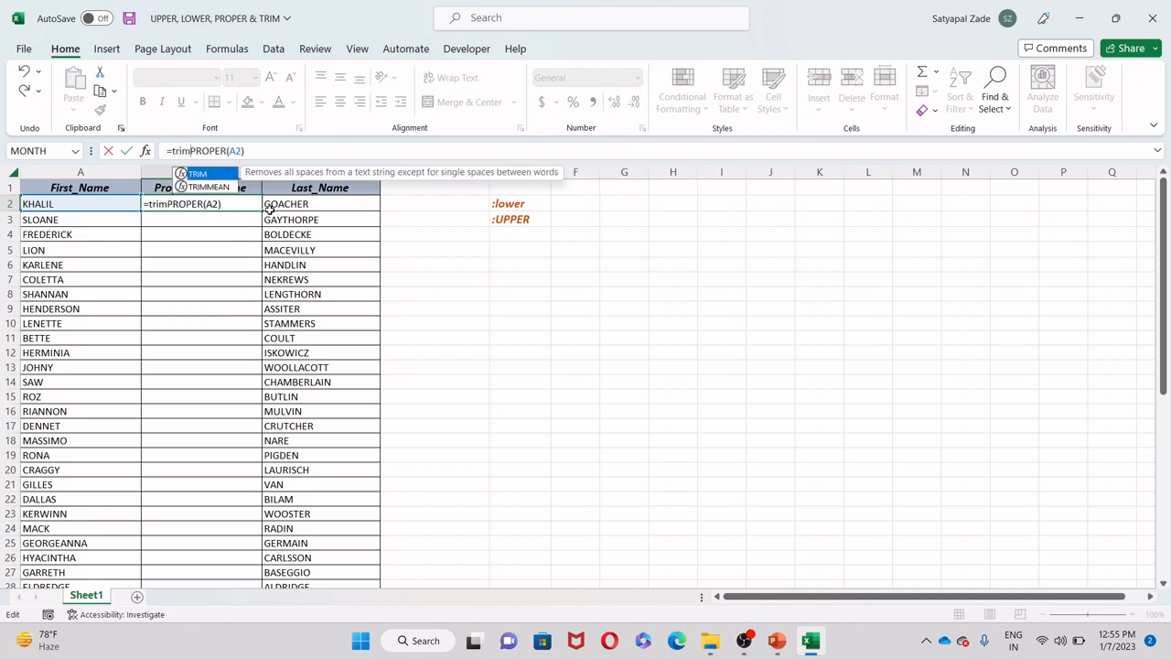
key("Tab")
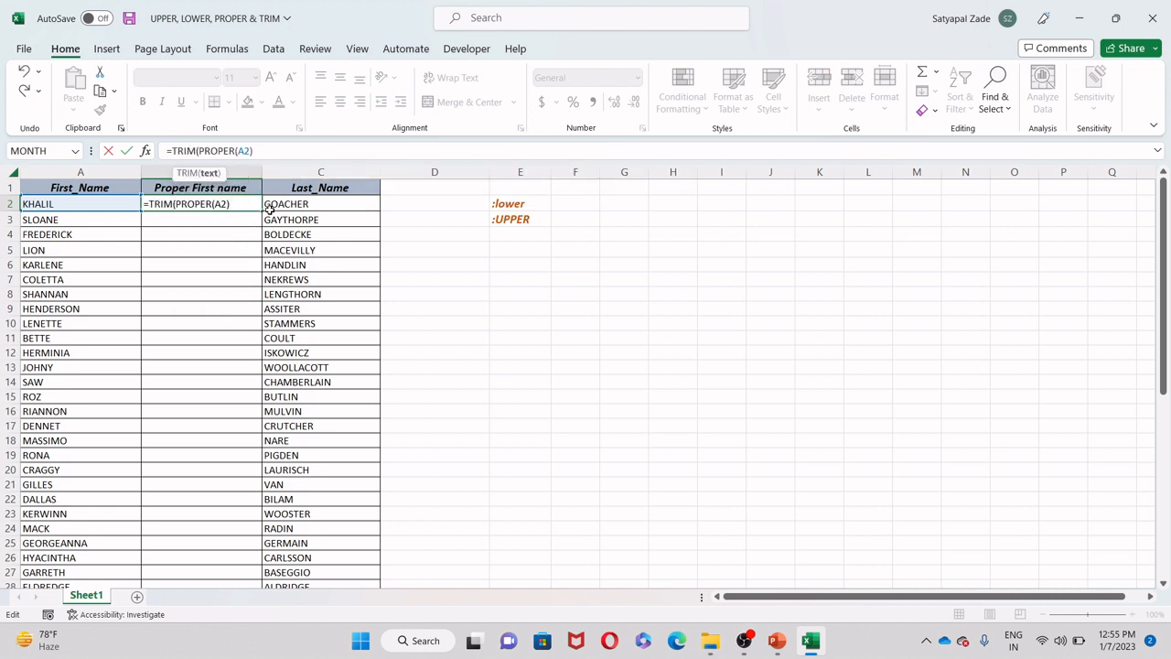
left_click(426, 151)
type(")")
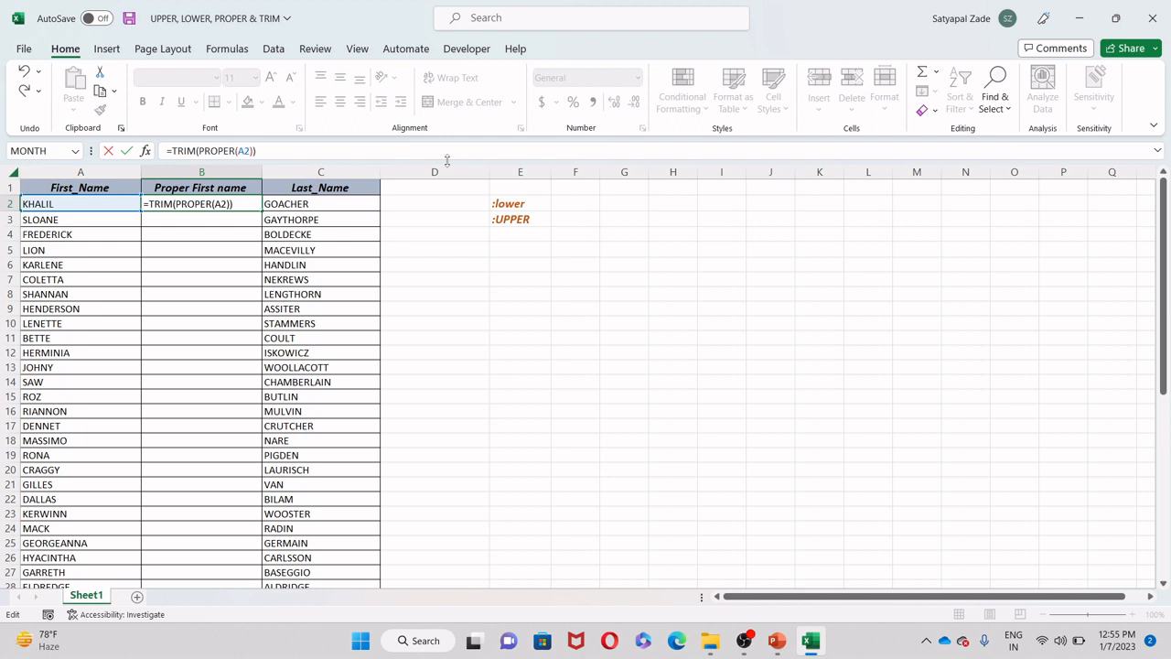
key("Return")
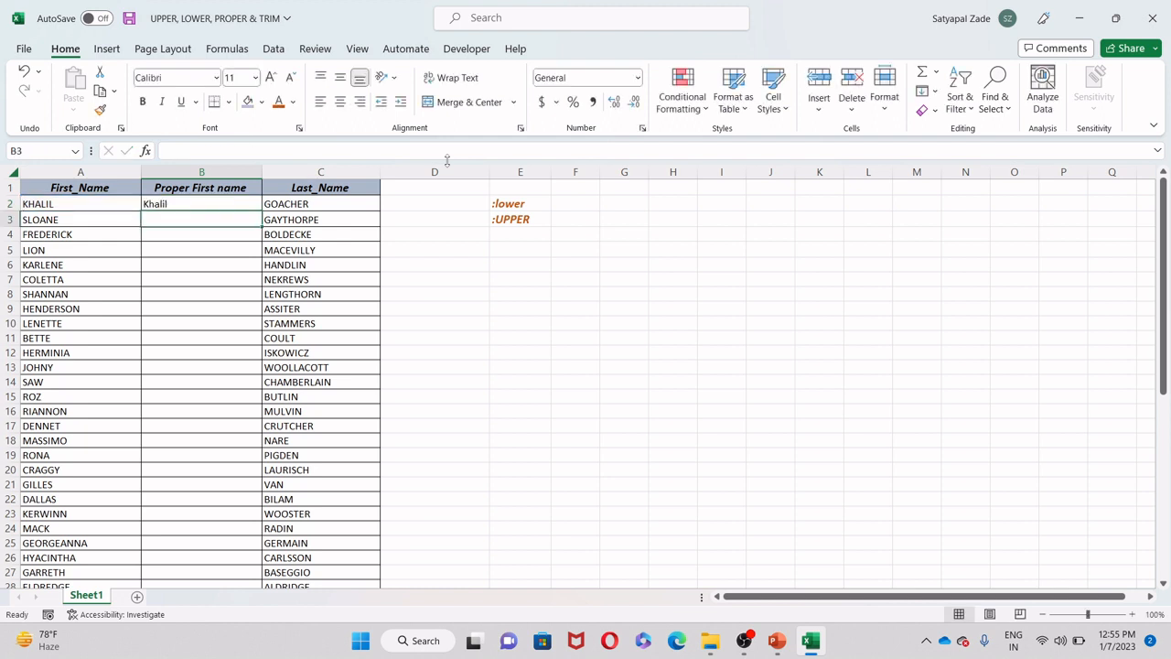
left_click(201, 201)
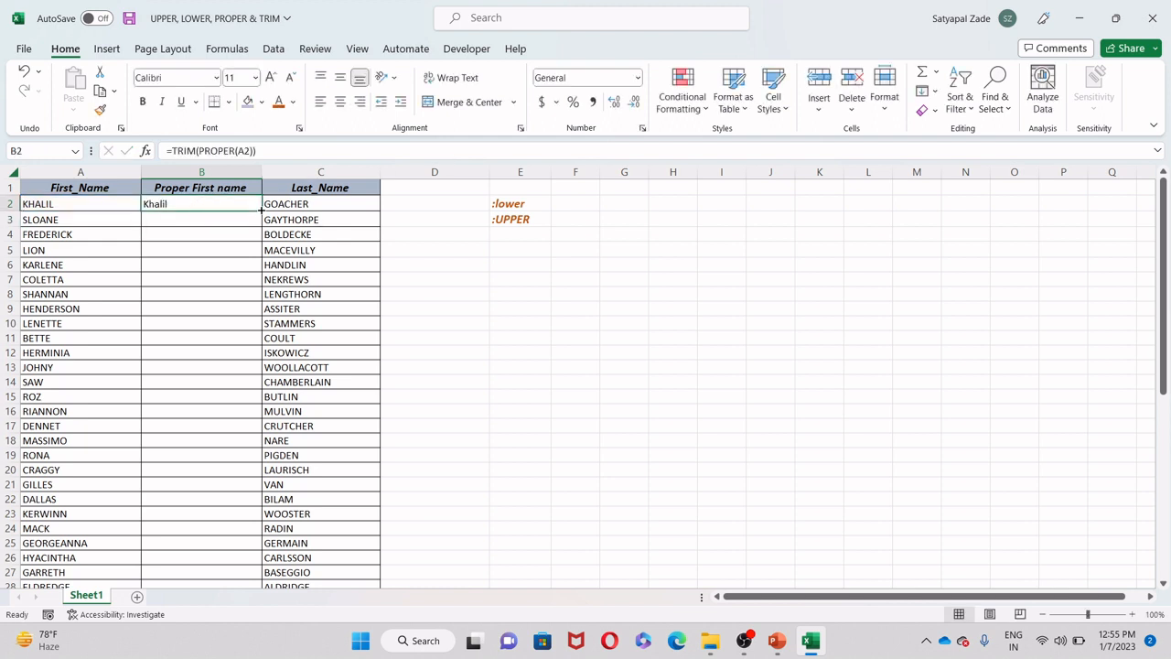
double_click(262, 210)
Step: Replace the formulas in the Proper First name column, B2 to B51, with their values using Paste Special
left_click(206, 203)
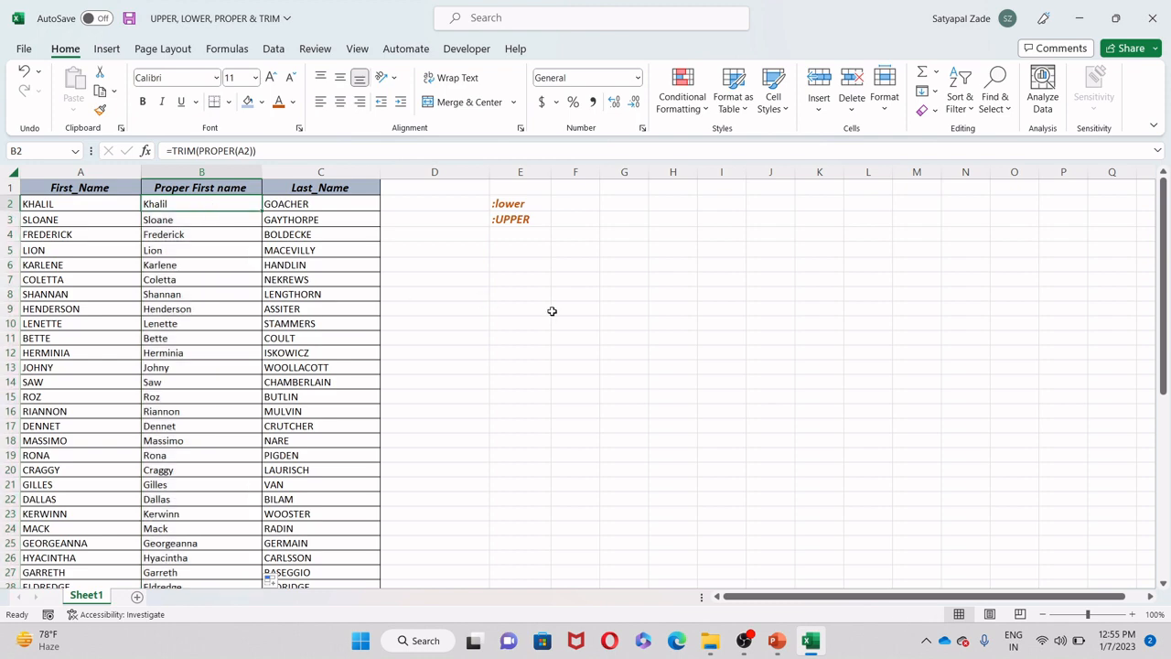
key("ctrl+shift+Down")
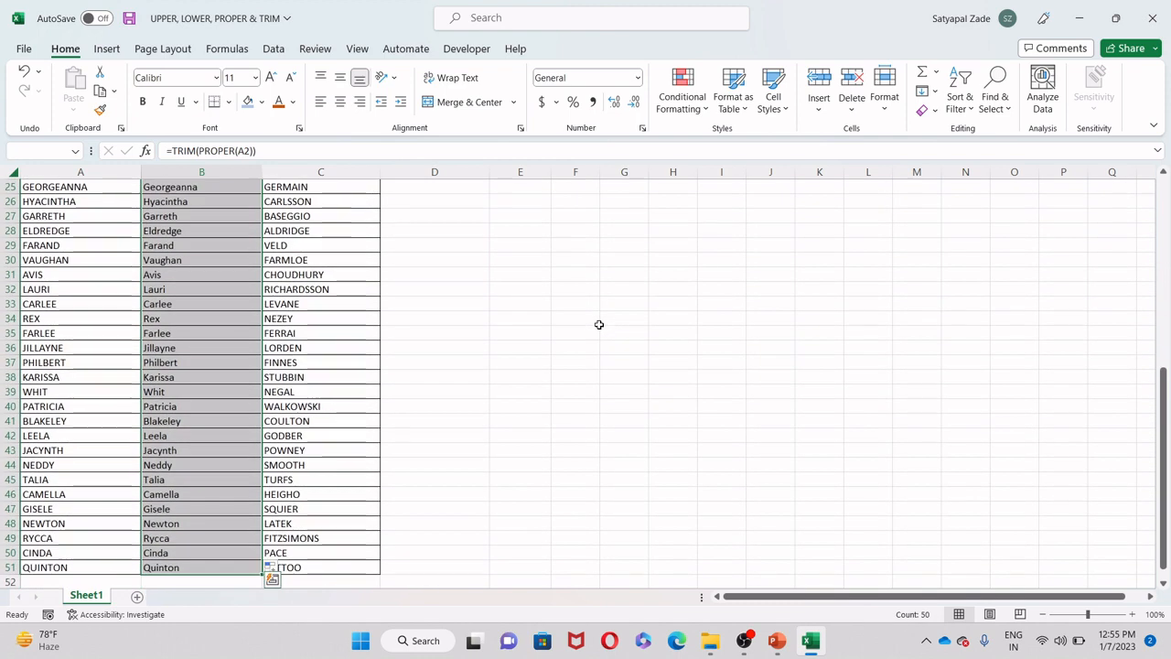
key("ctrl+c")
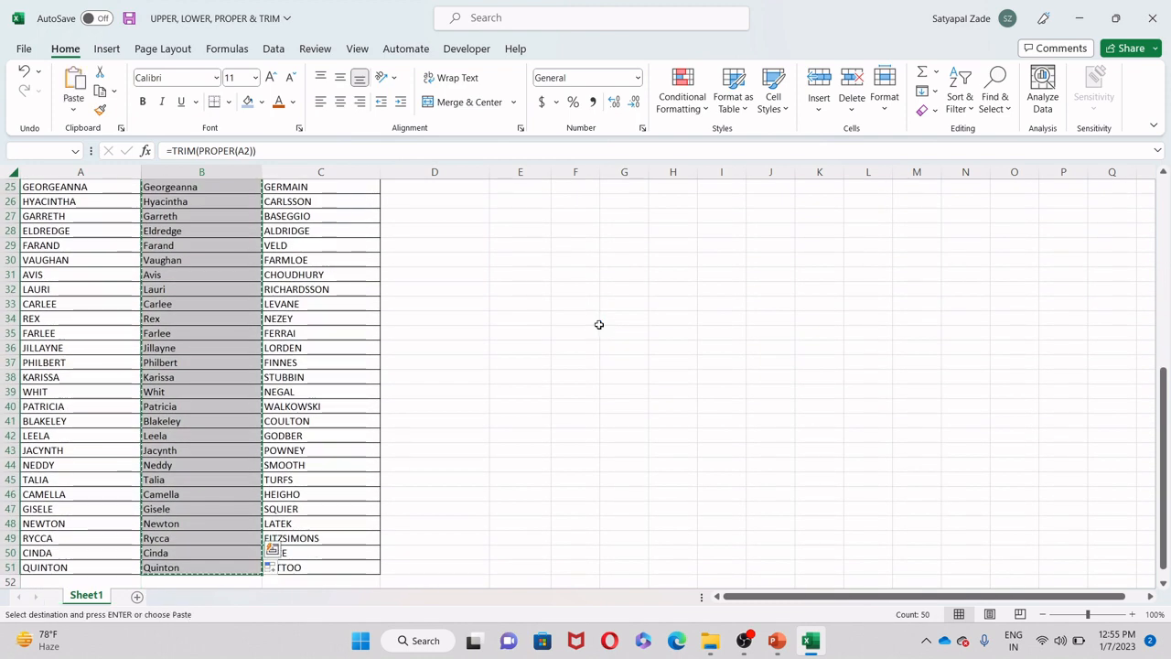
scroll(599, 320, "up", 8)
key("ctrl+alt+v")
left_click(761, 292)
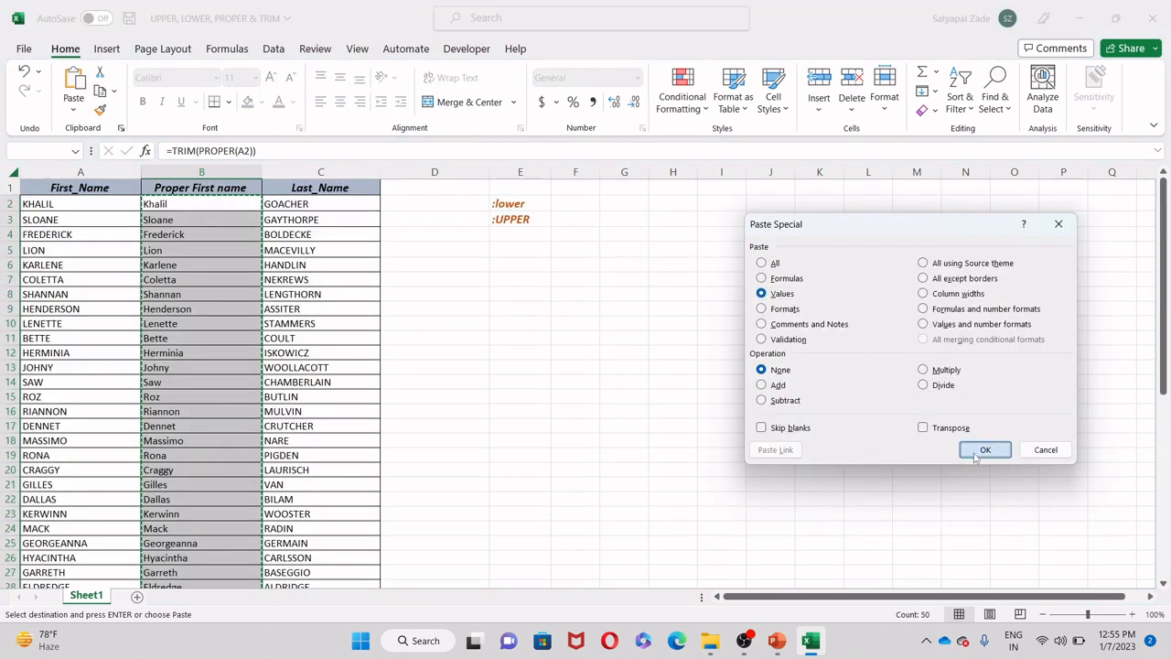
left_click(985, 449)
key("Escape")
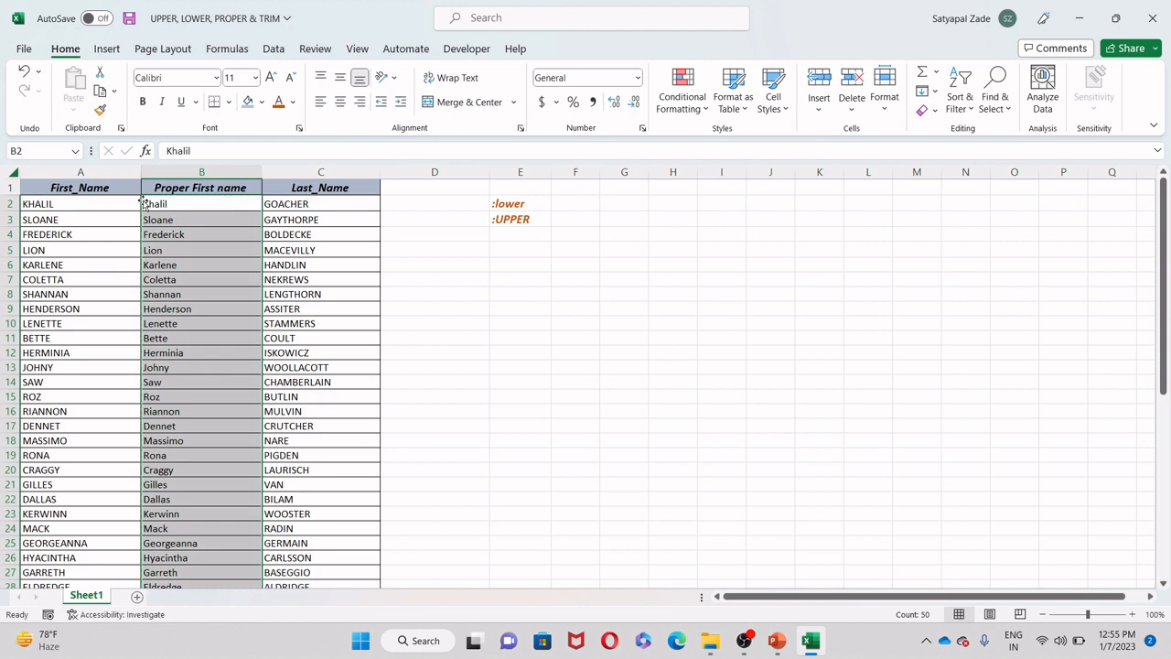
Step: Compare the text in A2 and B2 for trailing spaces
double_click(108, 204)
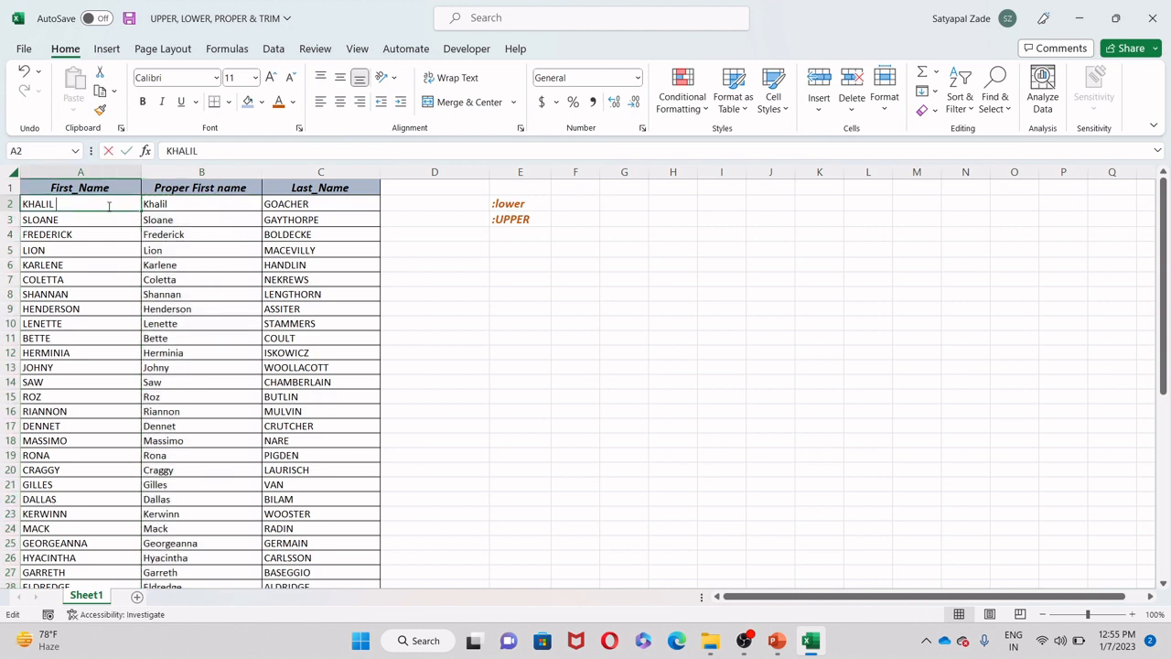
double_click(184, 205)
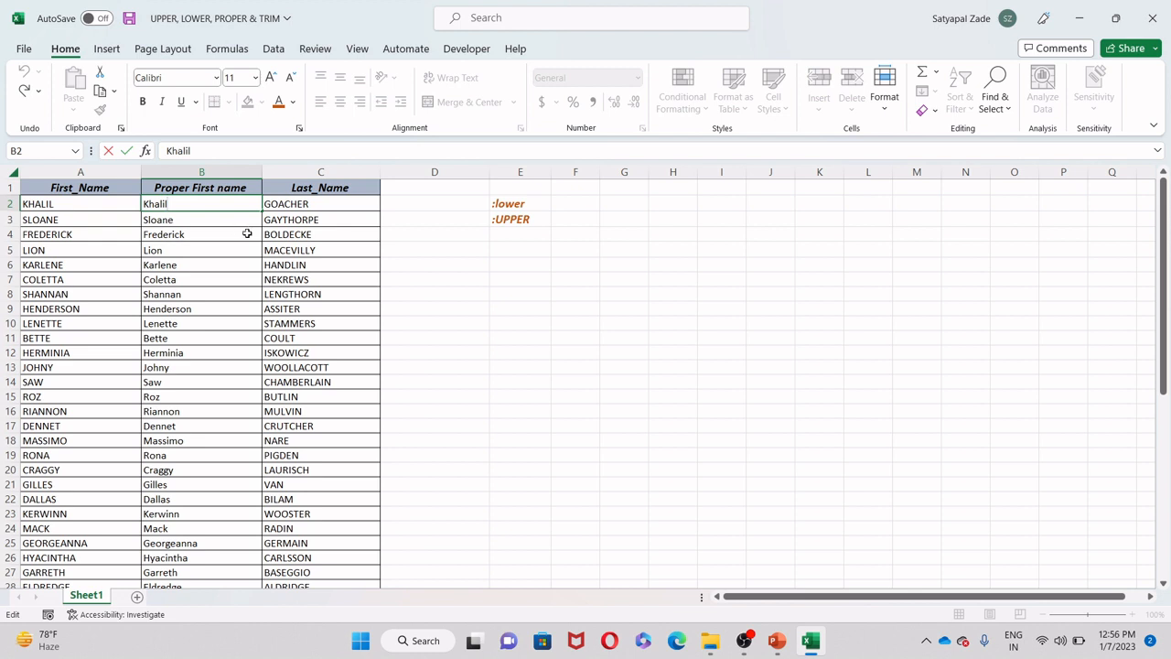
left_click(455, 246)
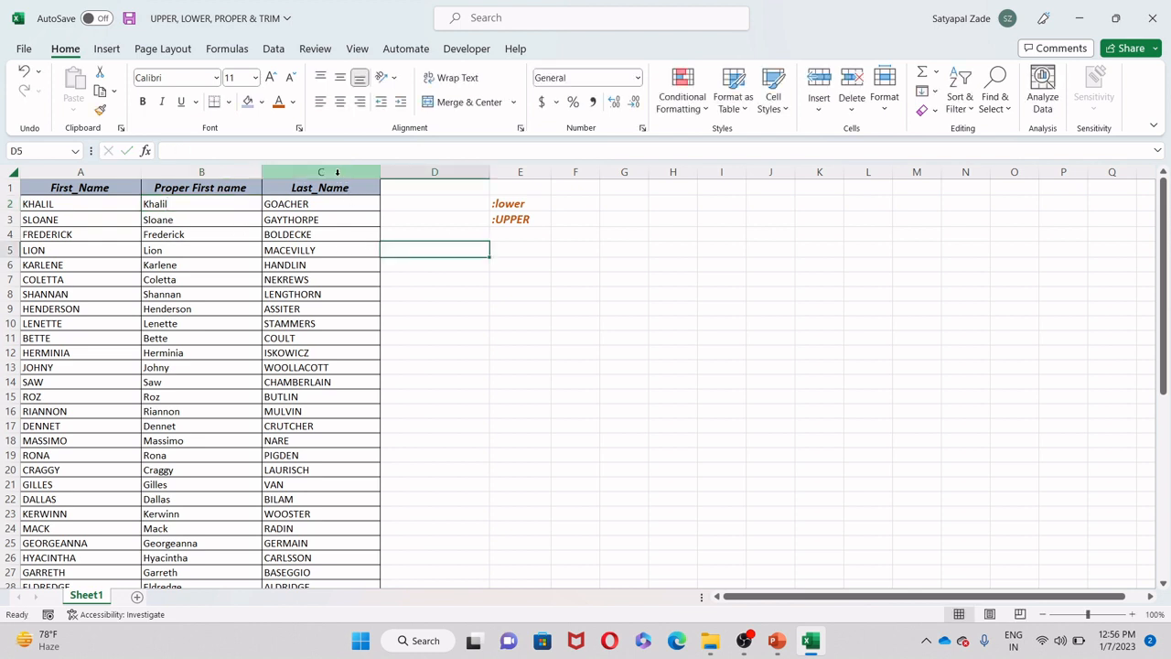
Step: Insert a blank column before Last_Name and give it the header "Proper Last name"
left_click(336, 174)
right_click(339, 180)
left_click(392, 326)
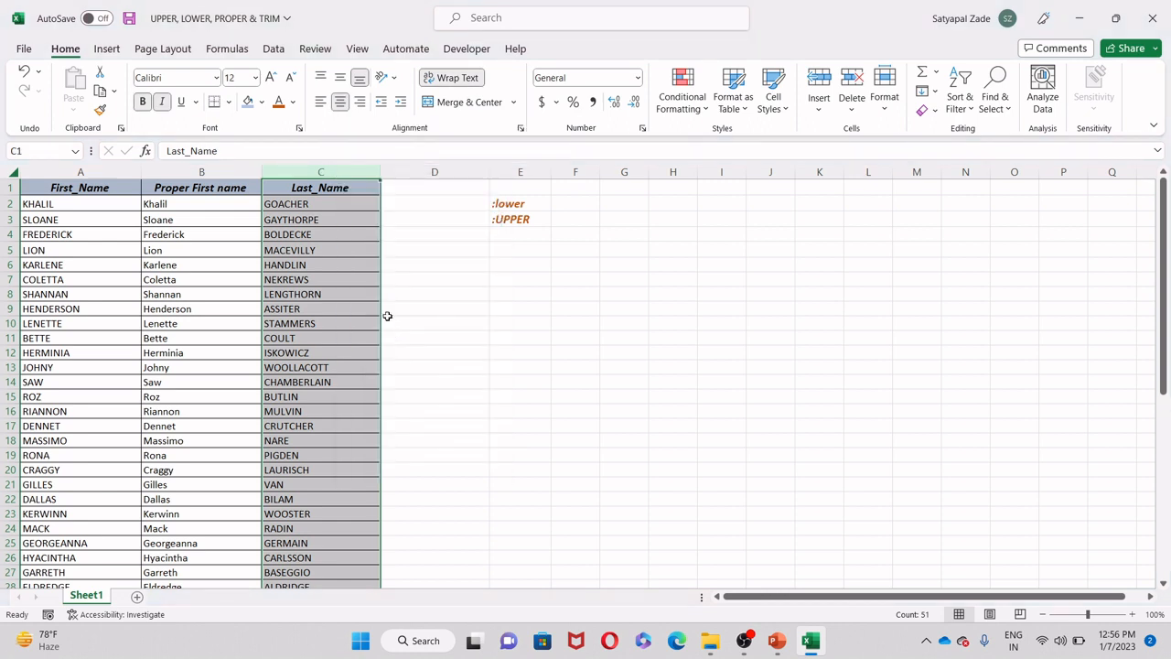
left_click(301, 207)
left_click(328, 184)
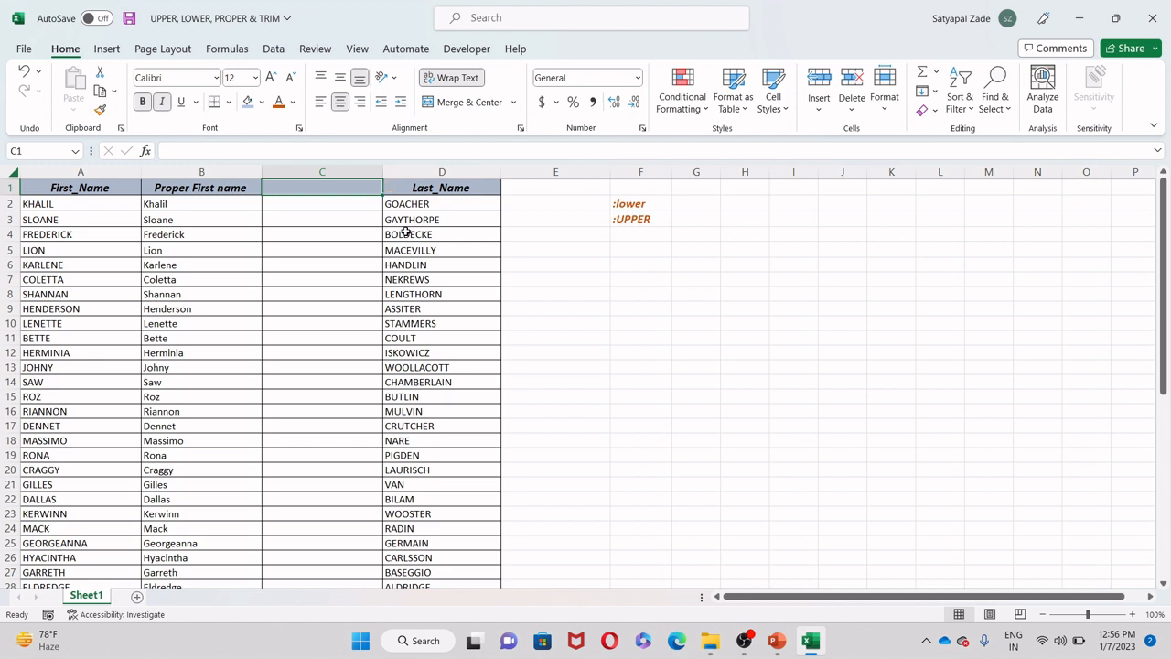
type("Proper Last name")
key("Return")
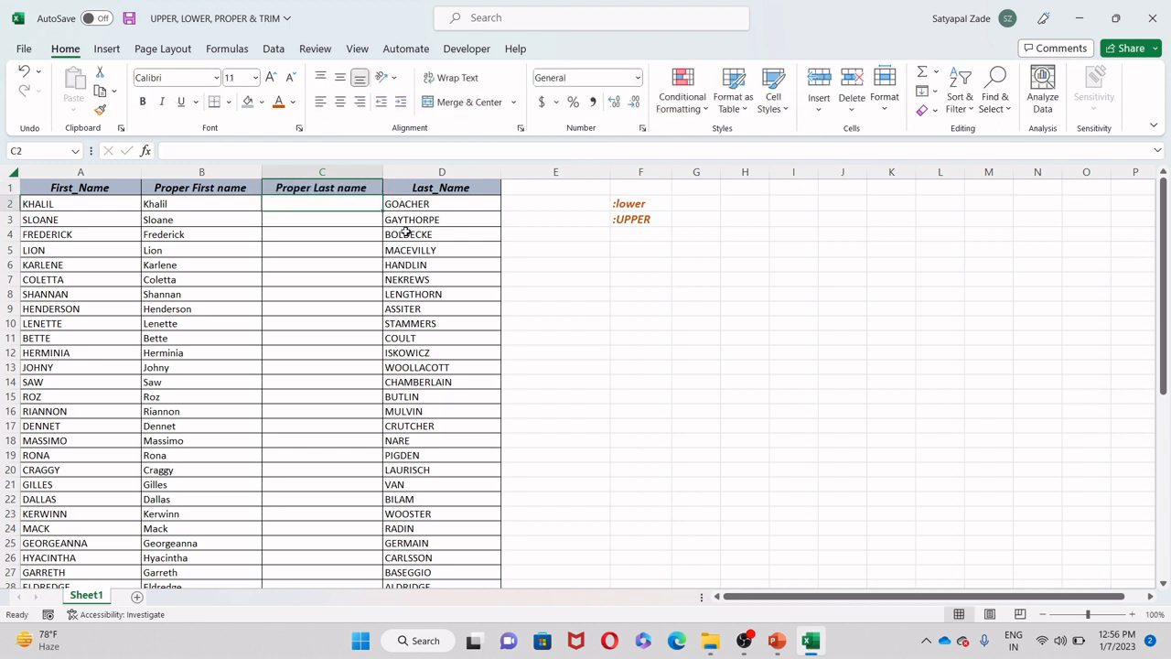
Step: Enter the formula =TRIM(PROPER(D2)) in C2 to convert the first last name to trimmed proper case
type("=")
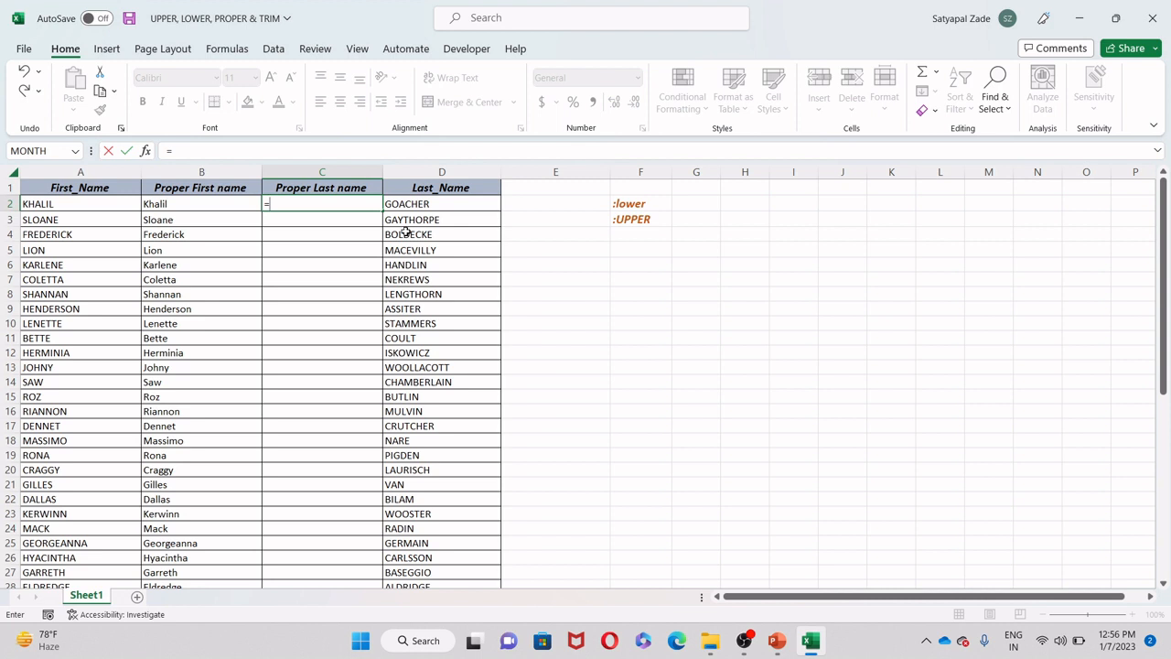
type("trin+")
key("BackSpace")
key("BackSpace")
type("m")
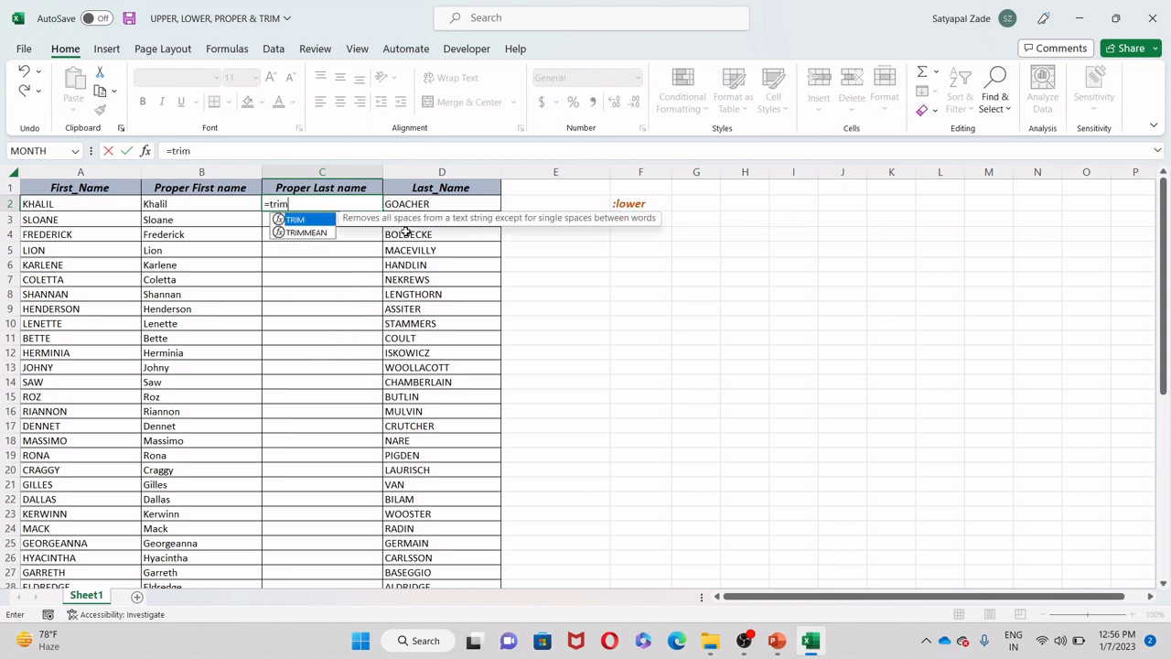
key("Tab")
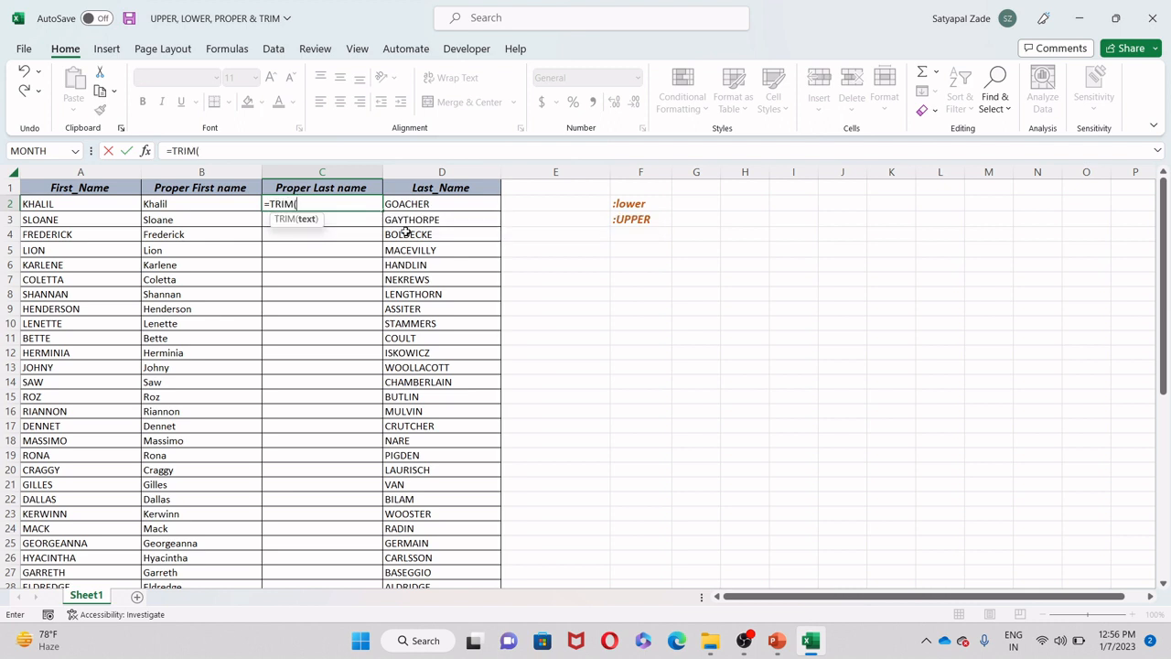
type("pro")
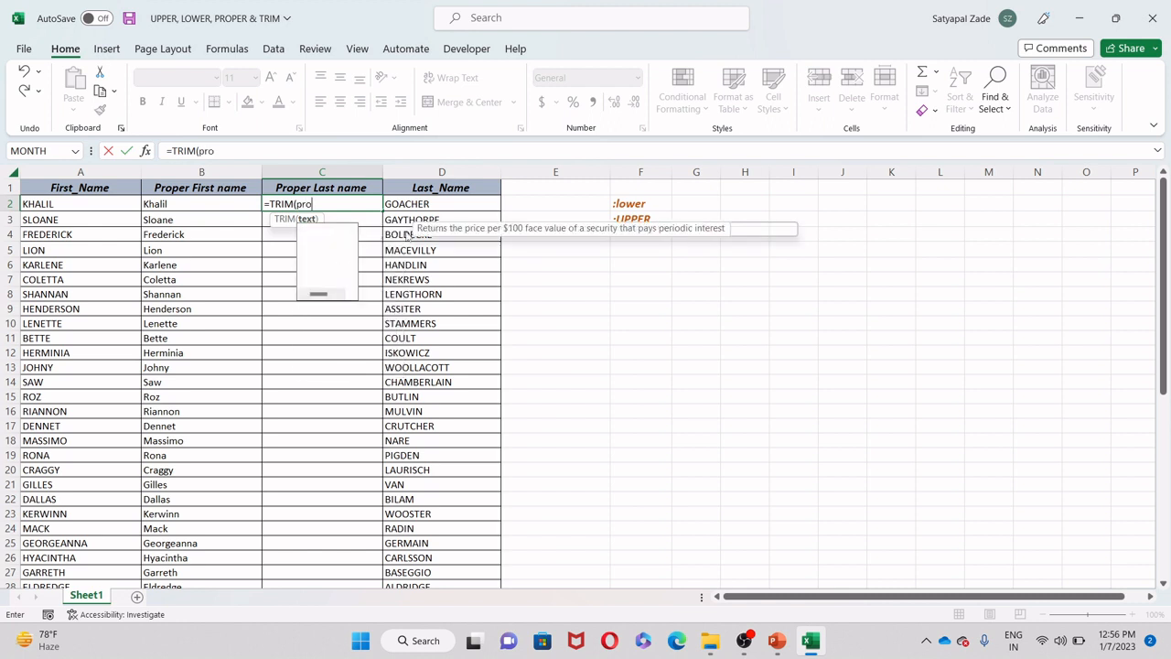
type("pe")
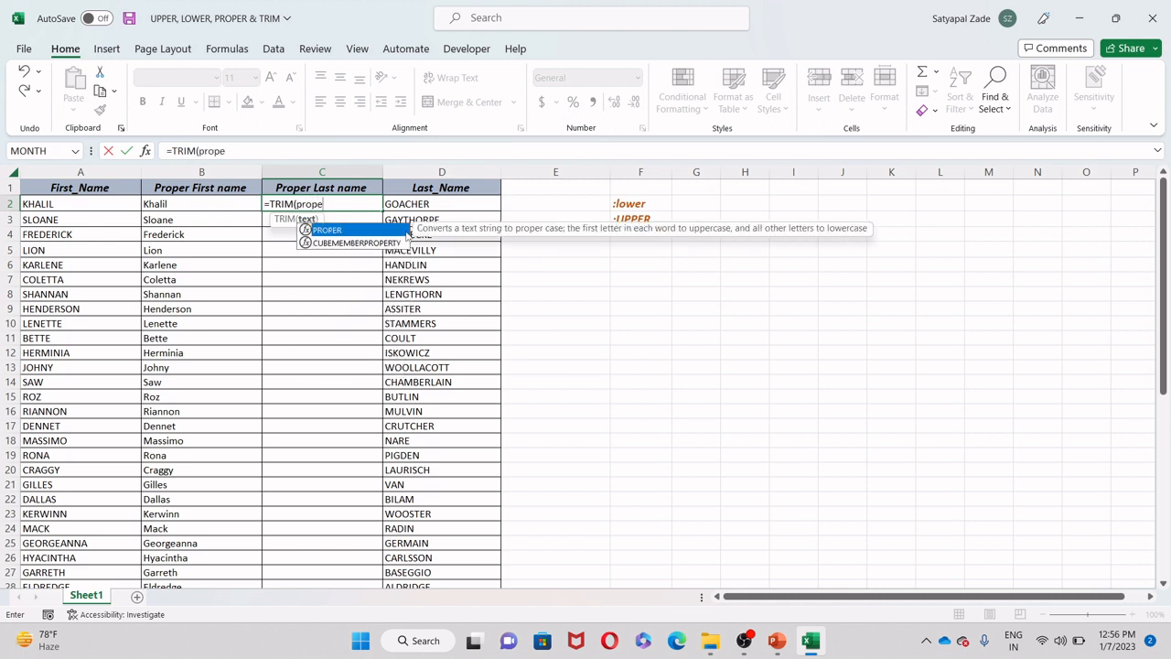
key("Tab")
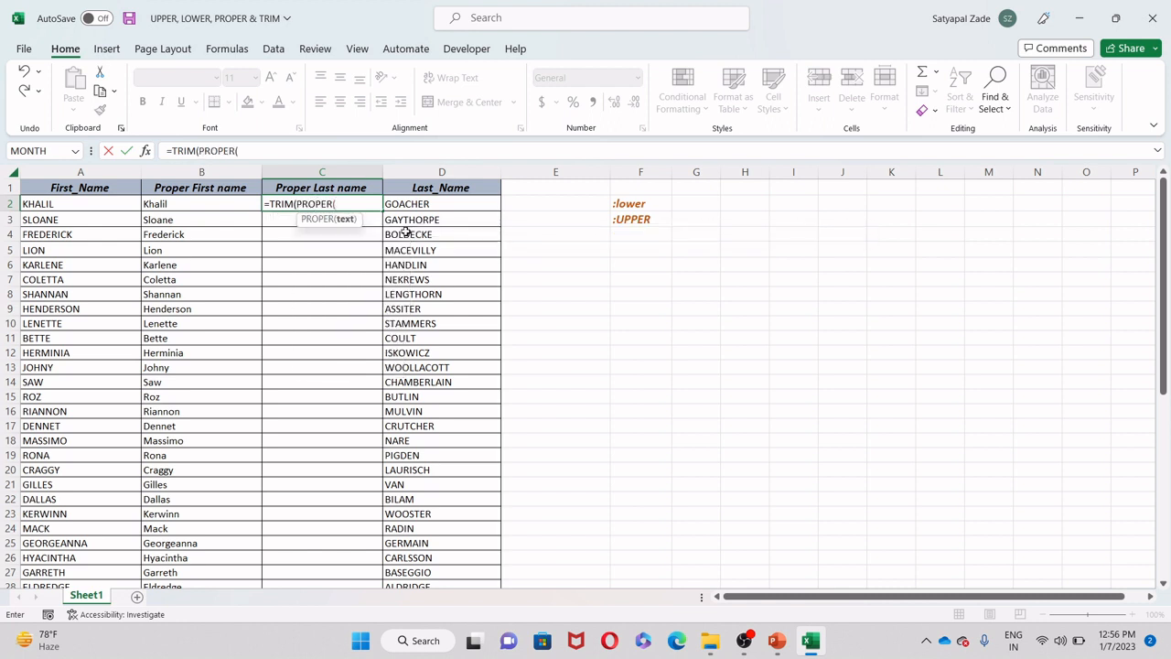
key("Right")
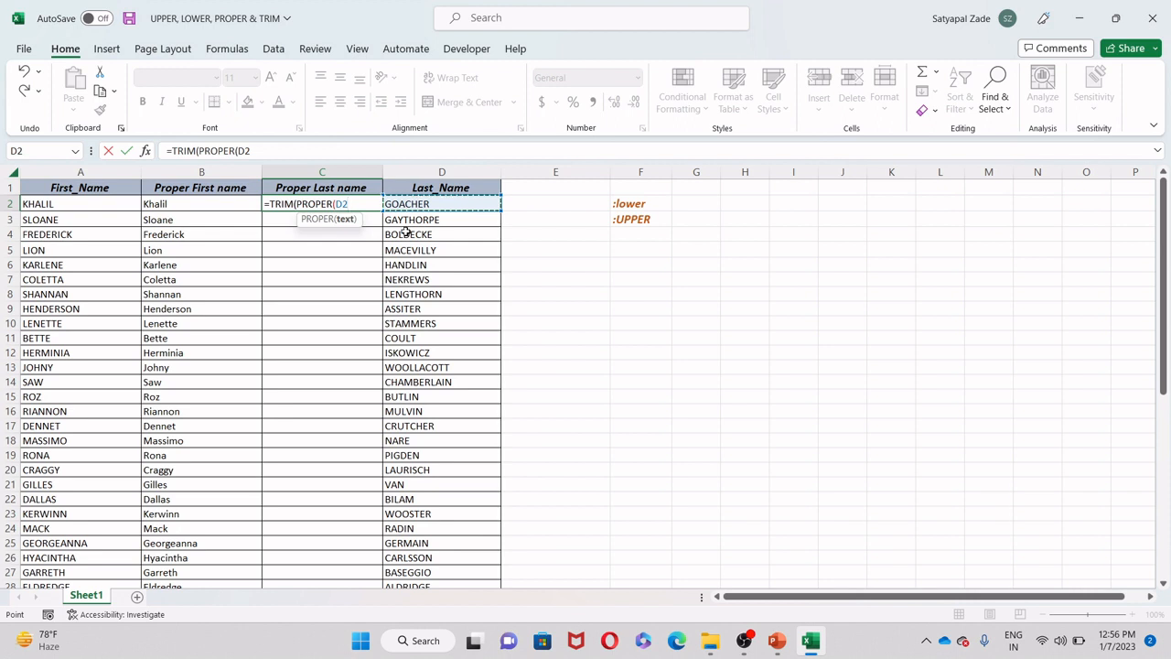
type(")")
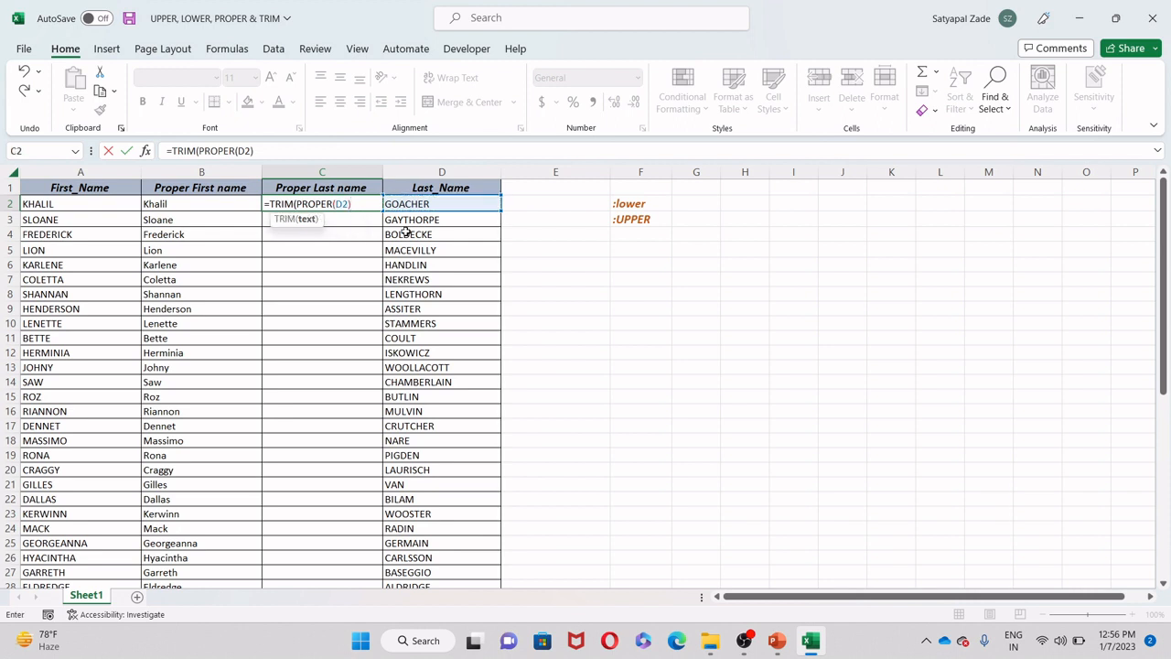
type(")")
key("Return")
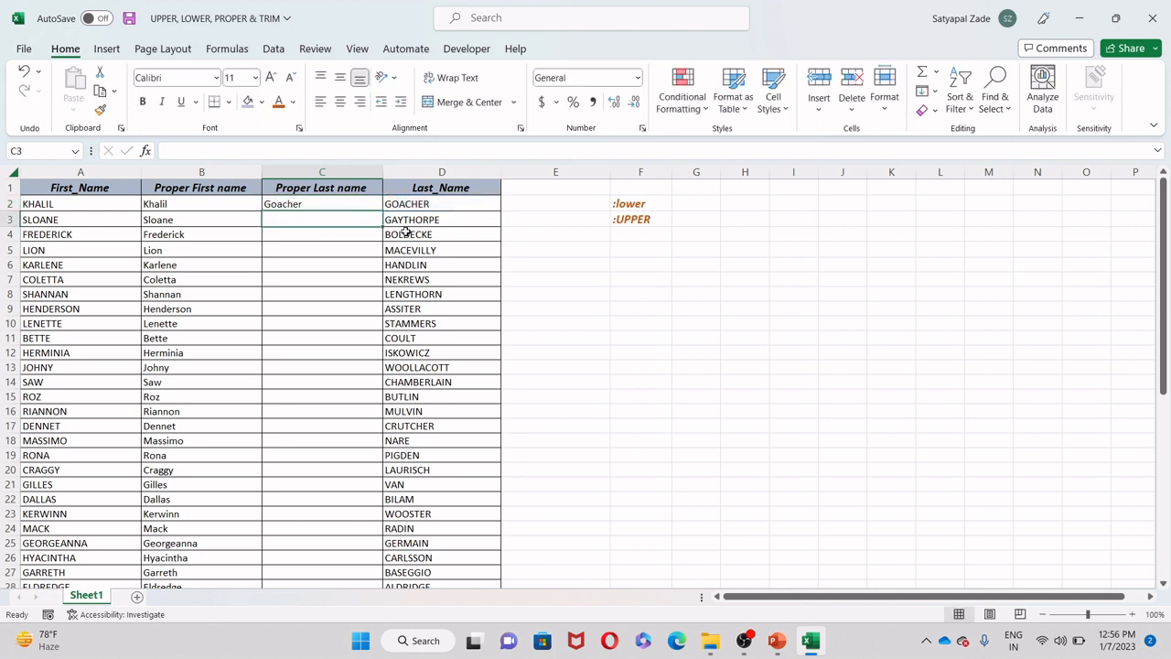
Step: Fill the C2 formula down the whole Proper Last name column
left_click(358, 205)
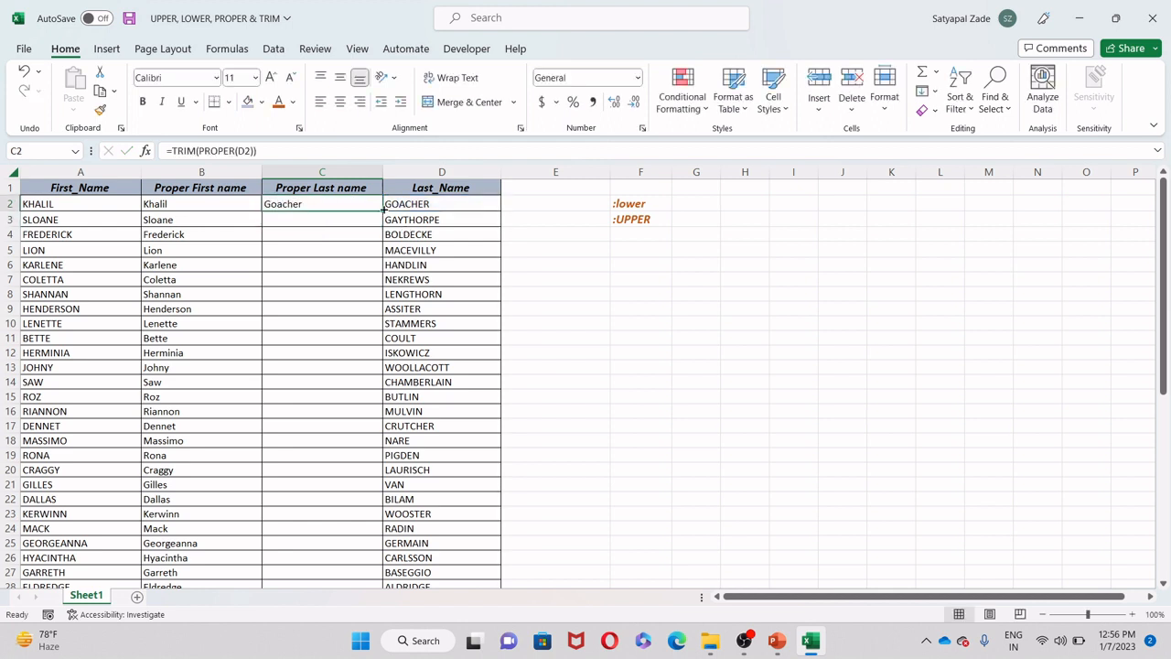
double_click(383, 211)
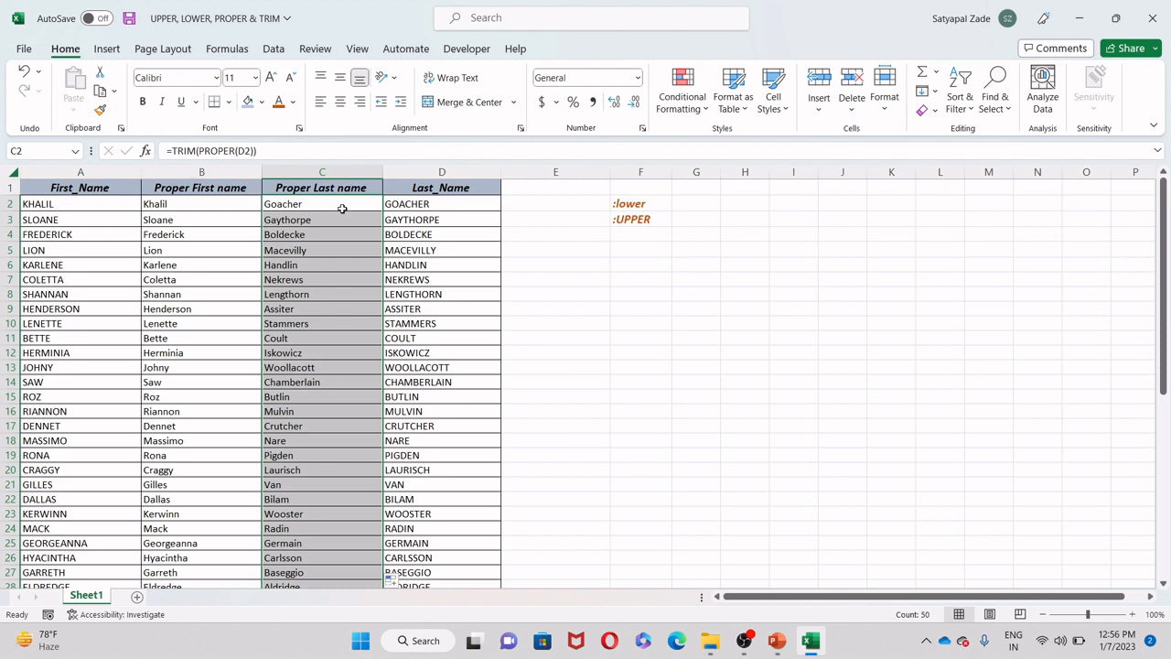
left_click(342, 209)
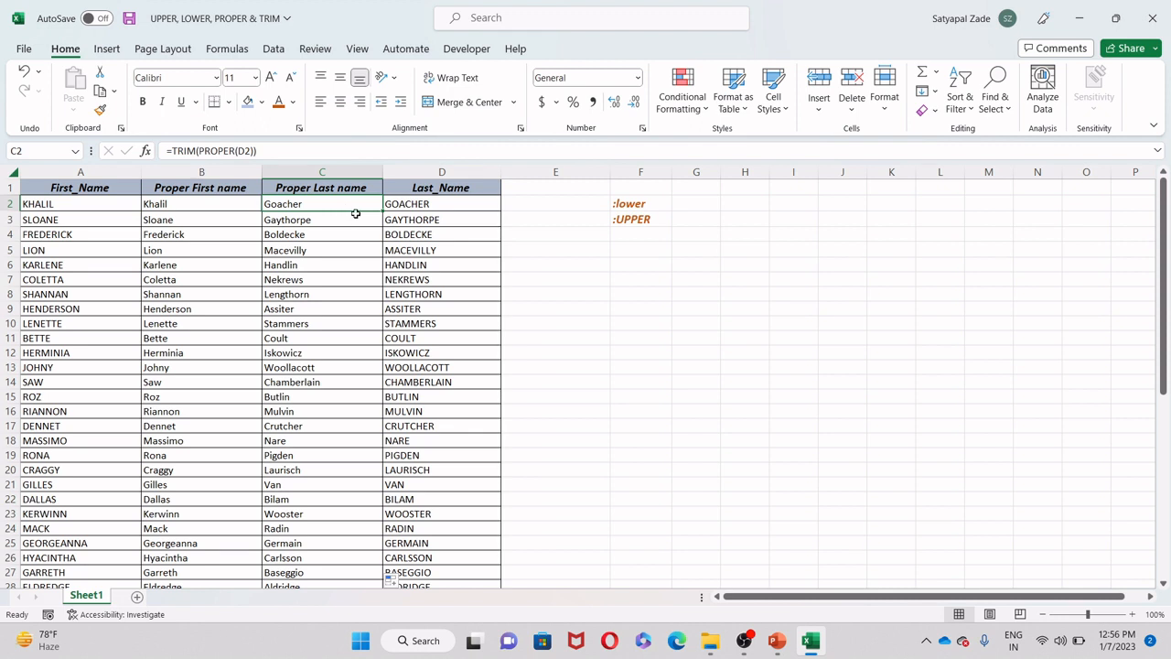
Step: Enter =LOWER(D2) in E2 to show the first last name in lowercase
left_click(449, 208)
left_click(576, 207)
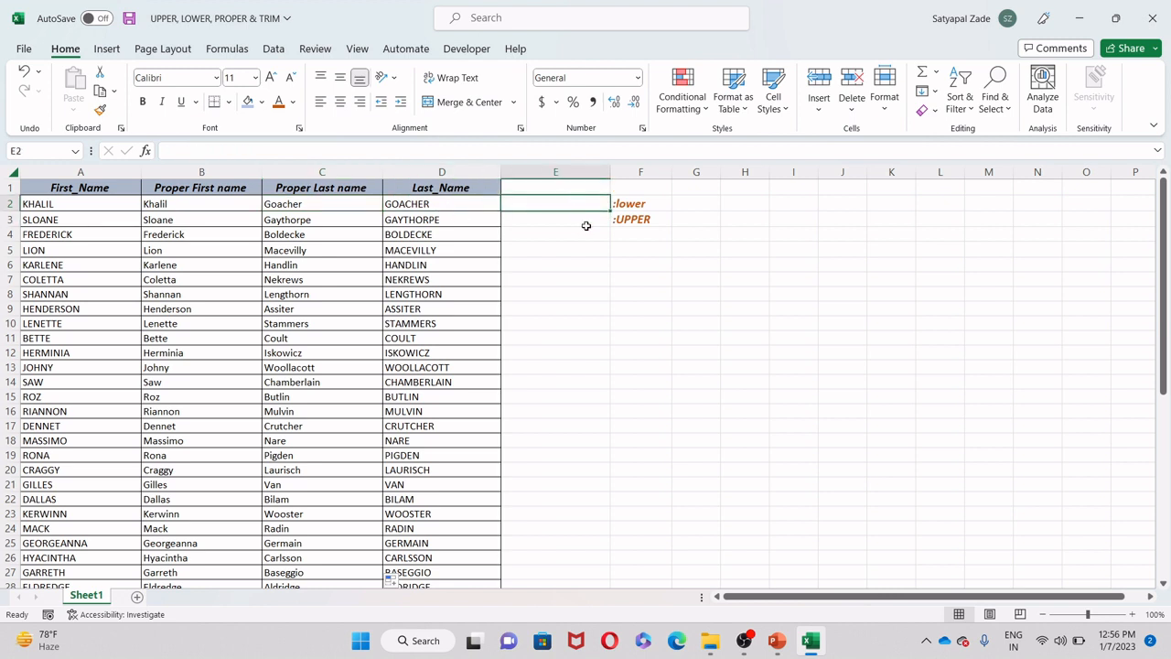
type("=lower")
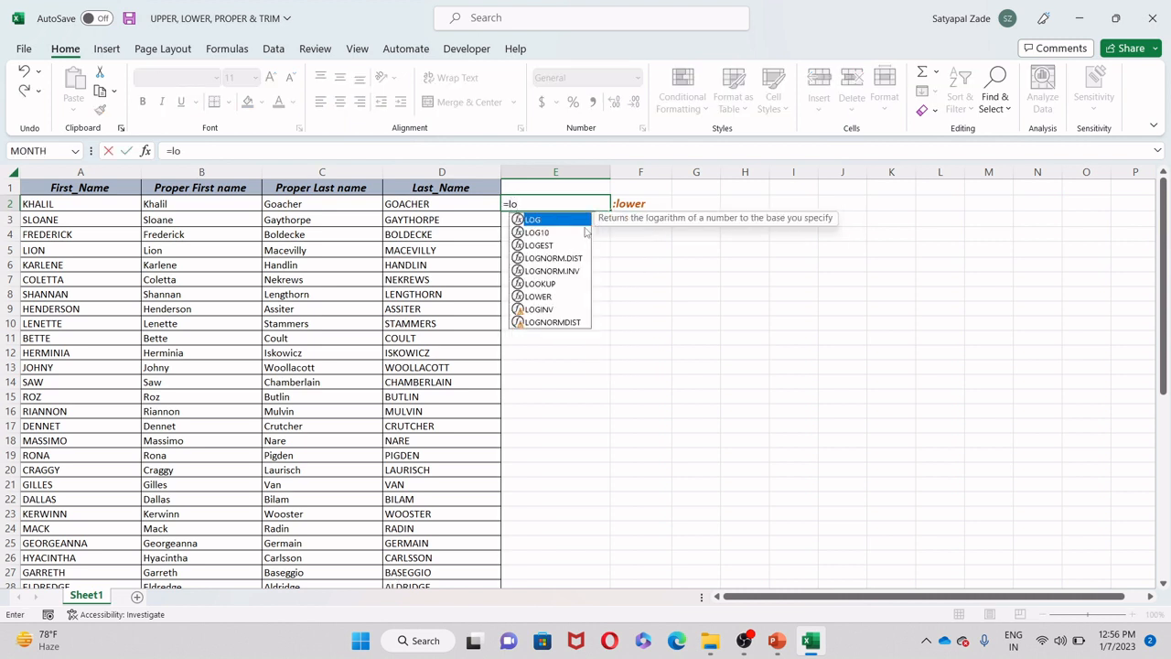
key("Tab")
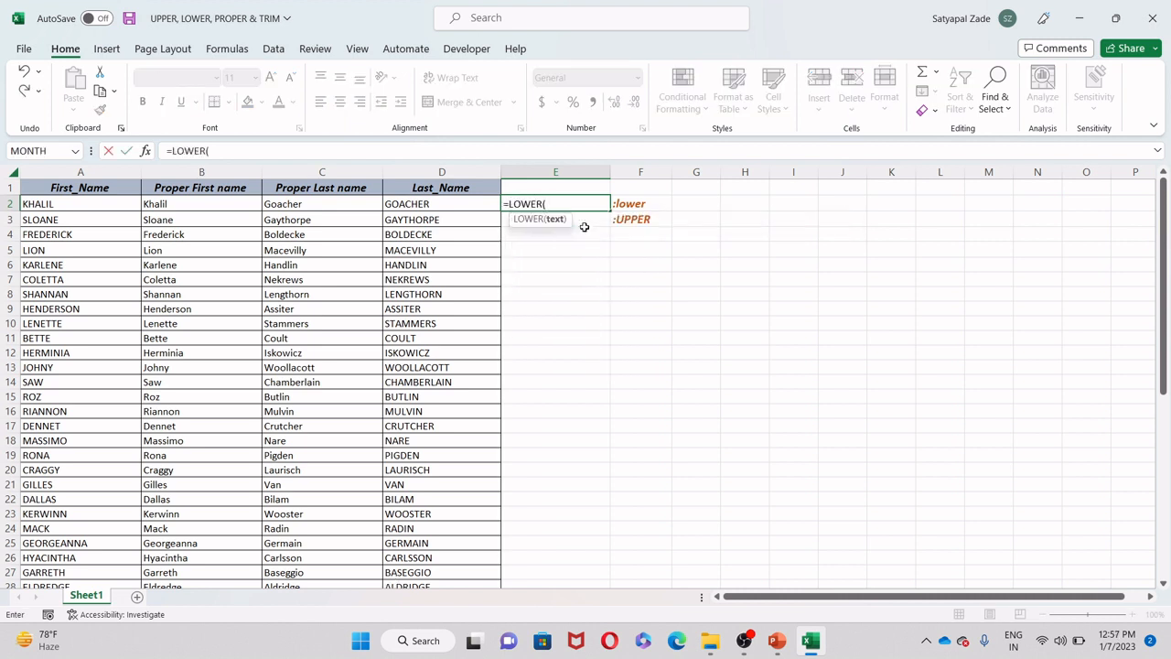
key("Left")
type(")")
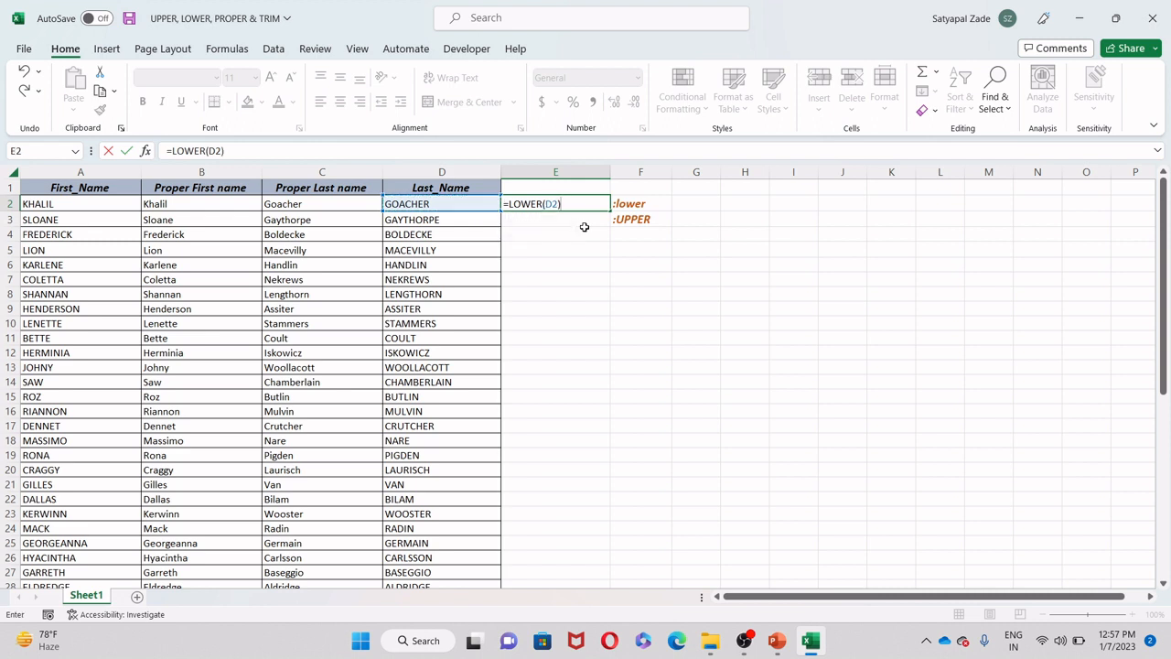
key("Return")
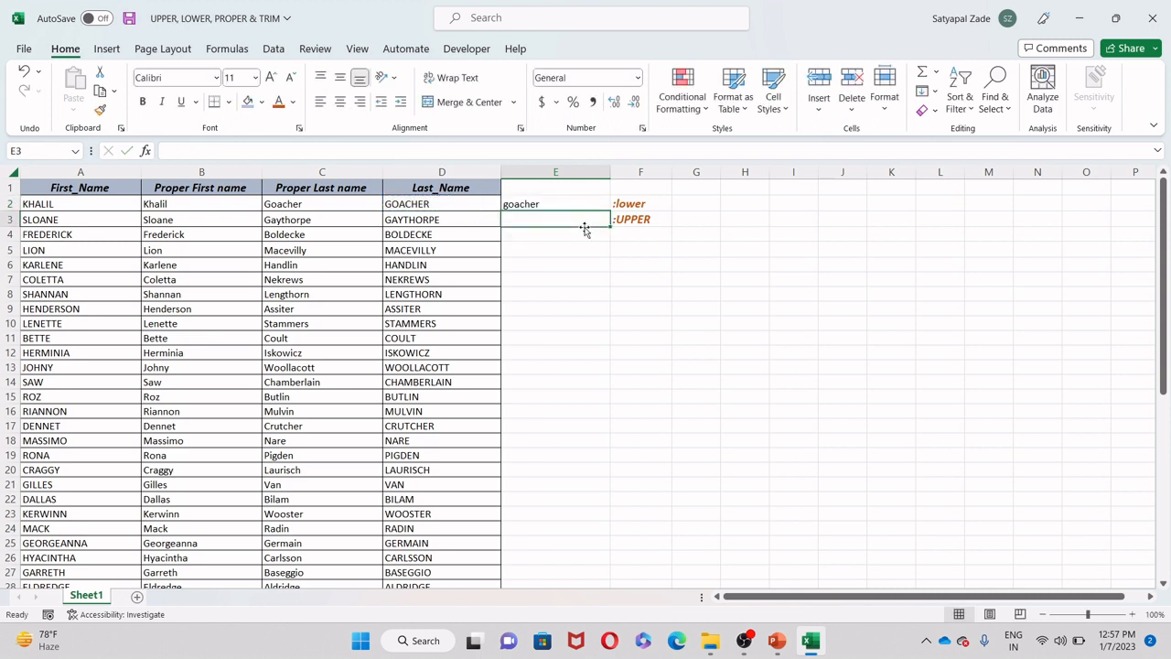
Step: Enter =UPPER(C3) in E3 to convert the proper-case last name in row 3 to uppercase
type("=")
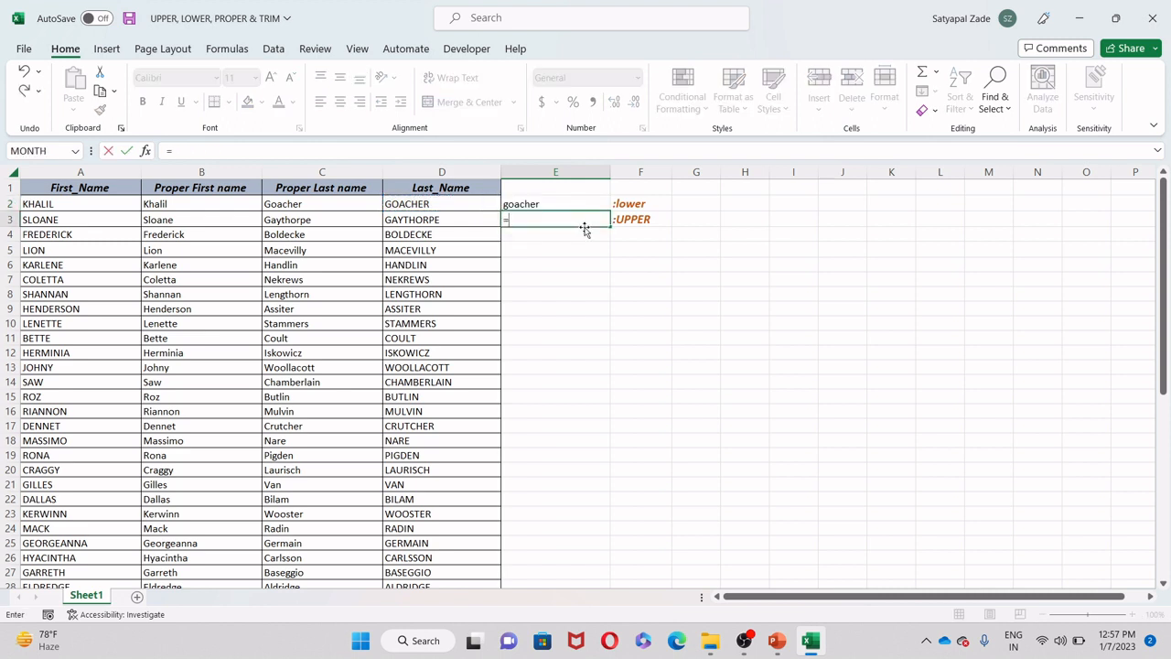
type("up")
key("Tab")
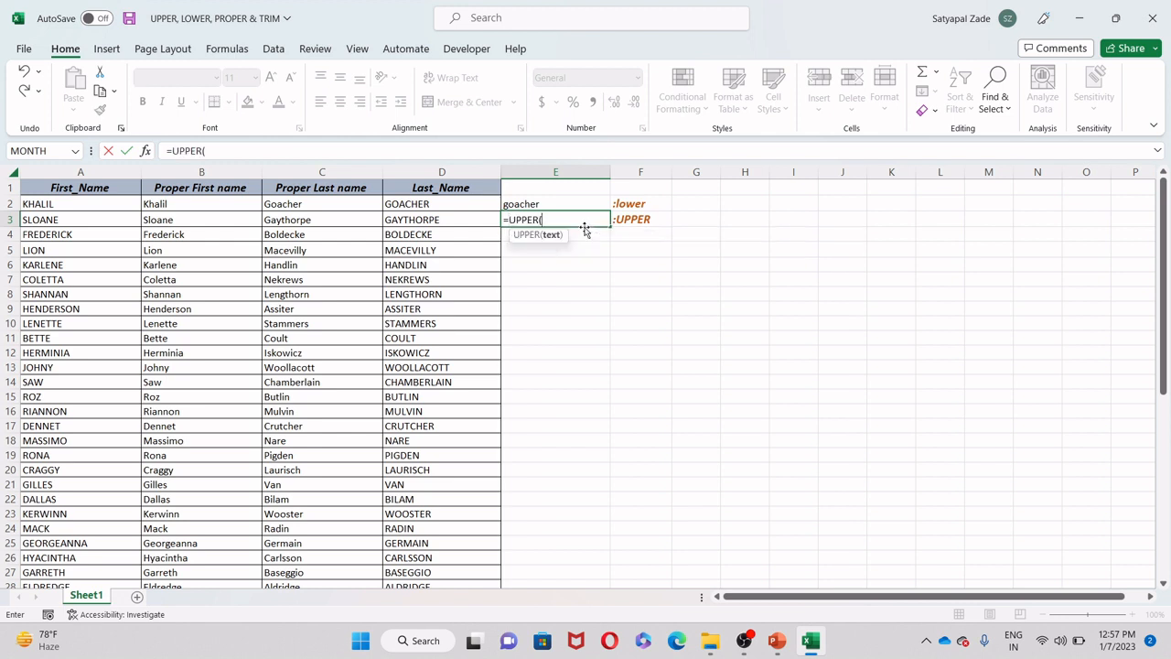
key("Left")
key("Left")
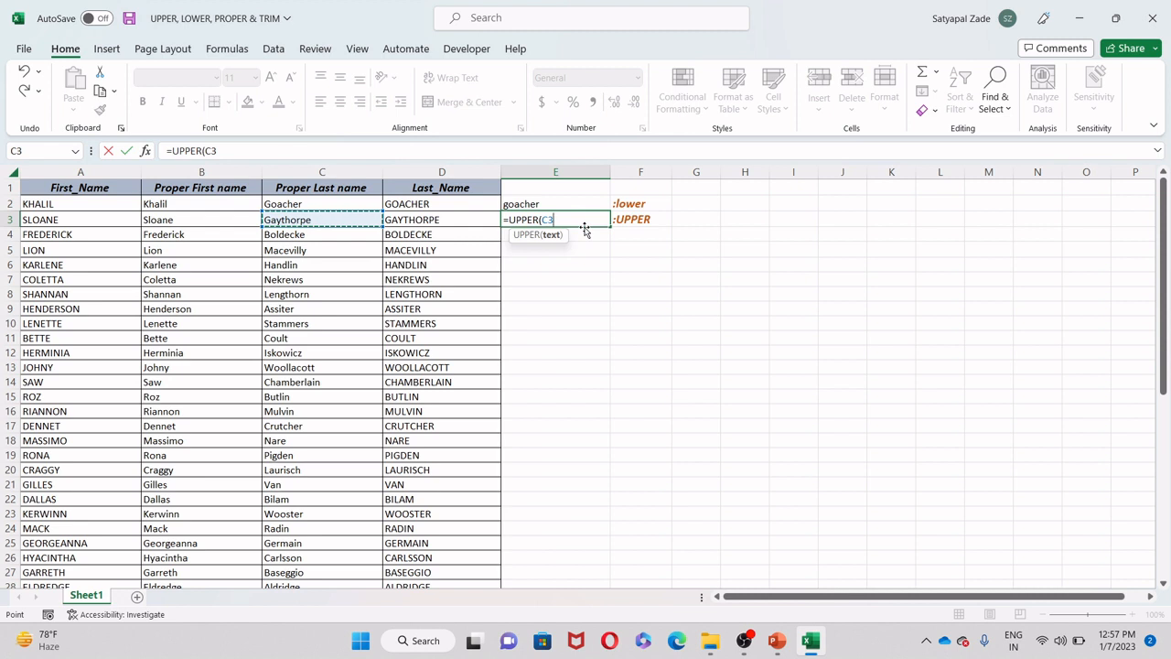
type(")")
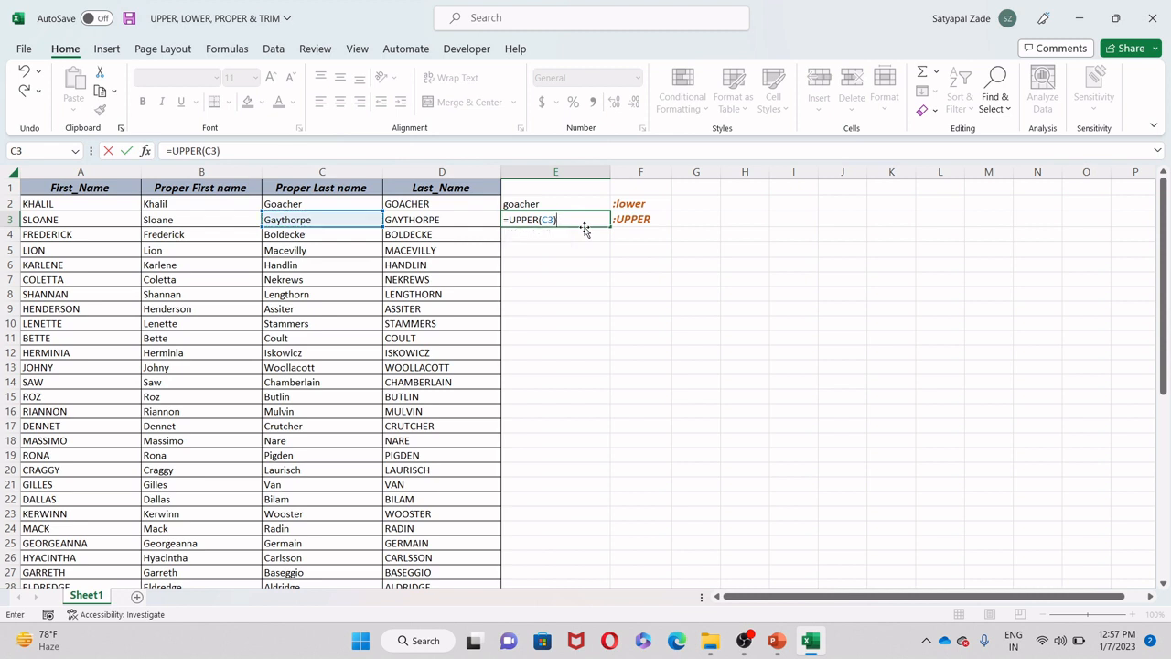
key("Return")
key("Up")
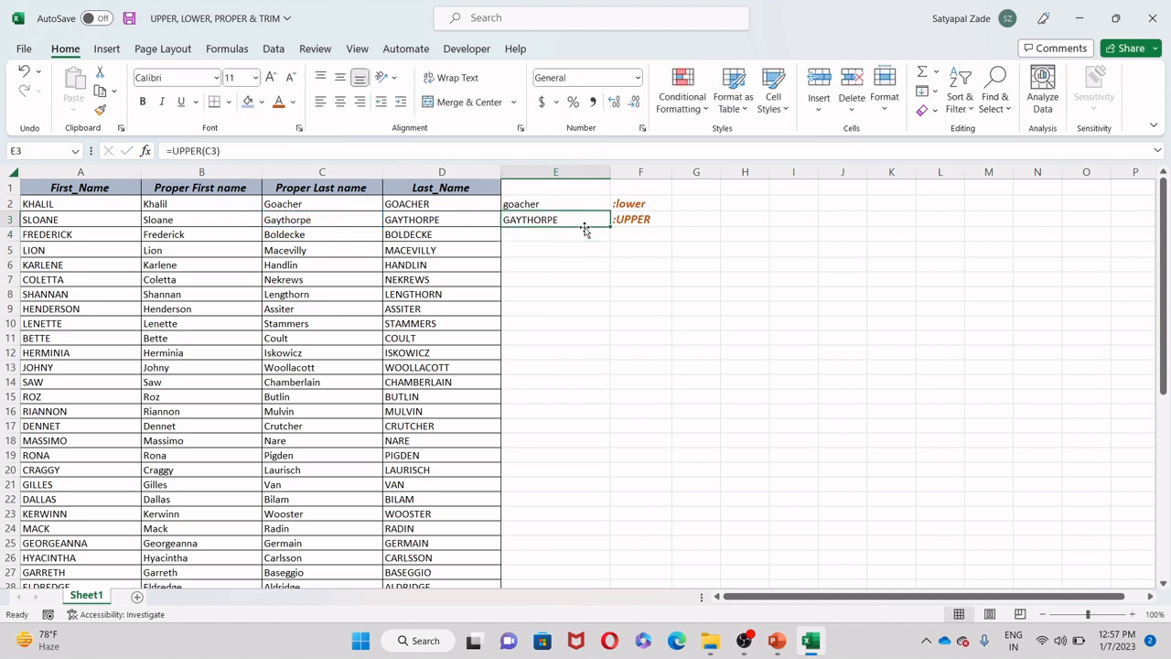